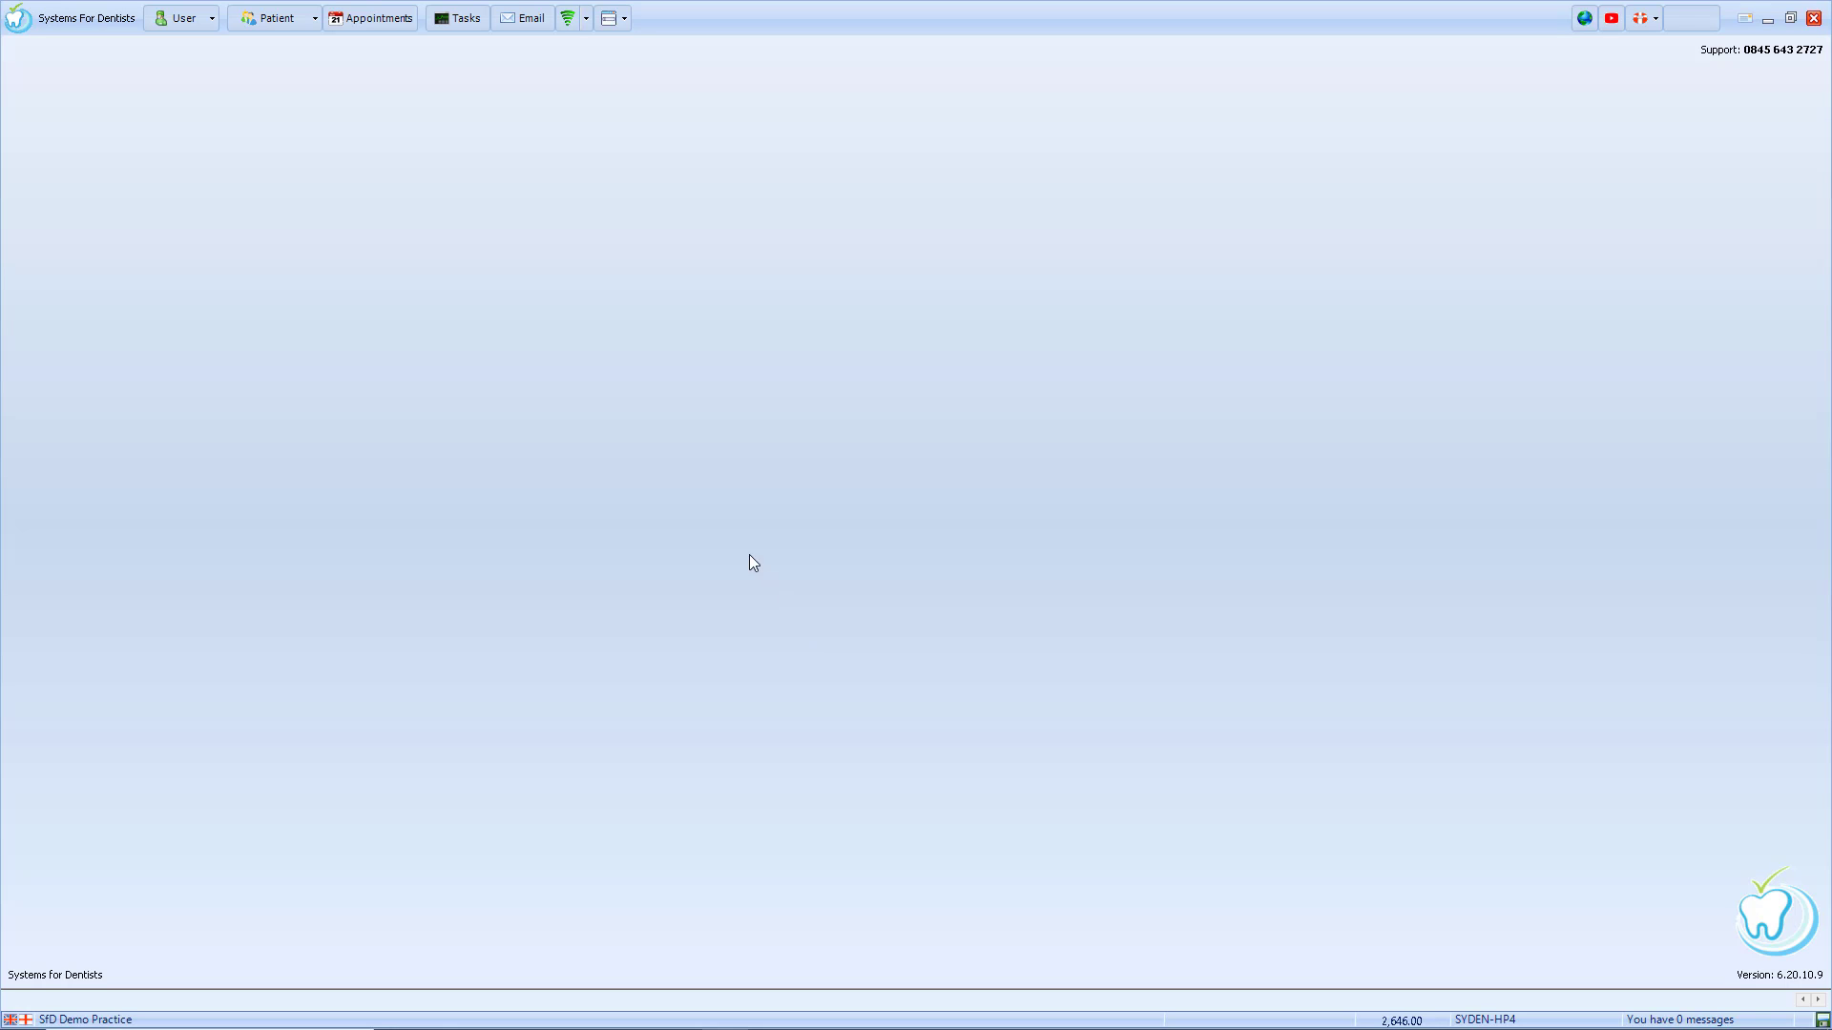
Open the Recall Types setup from the practice's miscellaneous setup options.
left_click(29, 17)
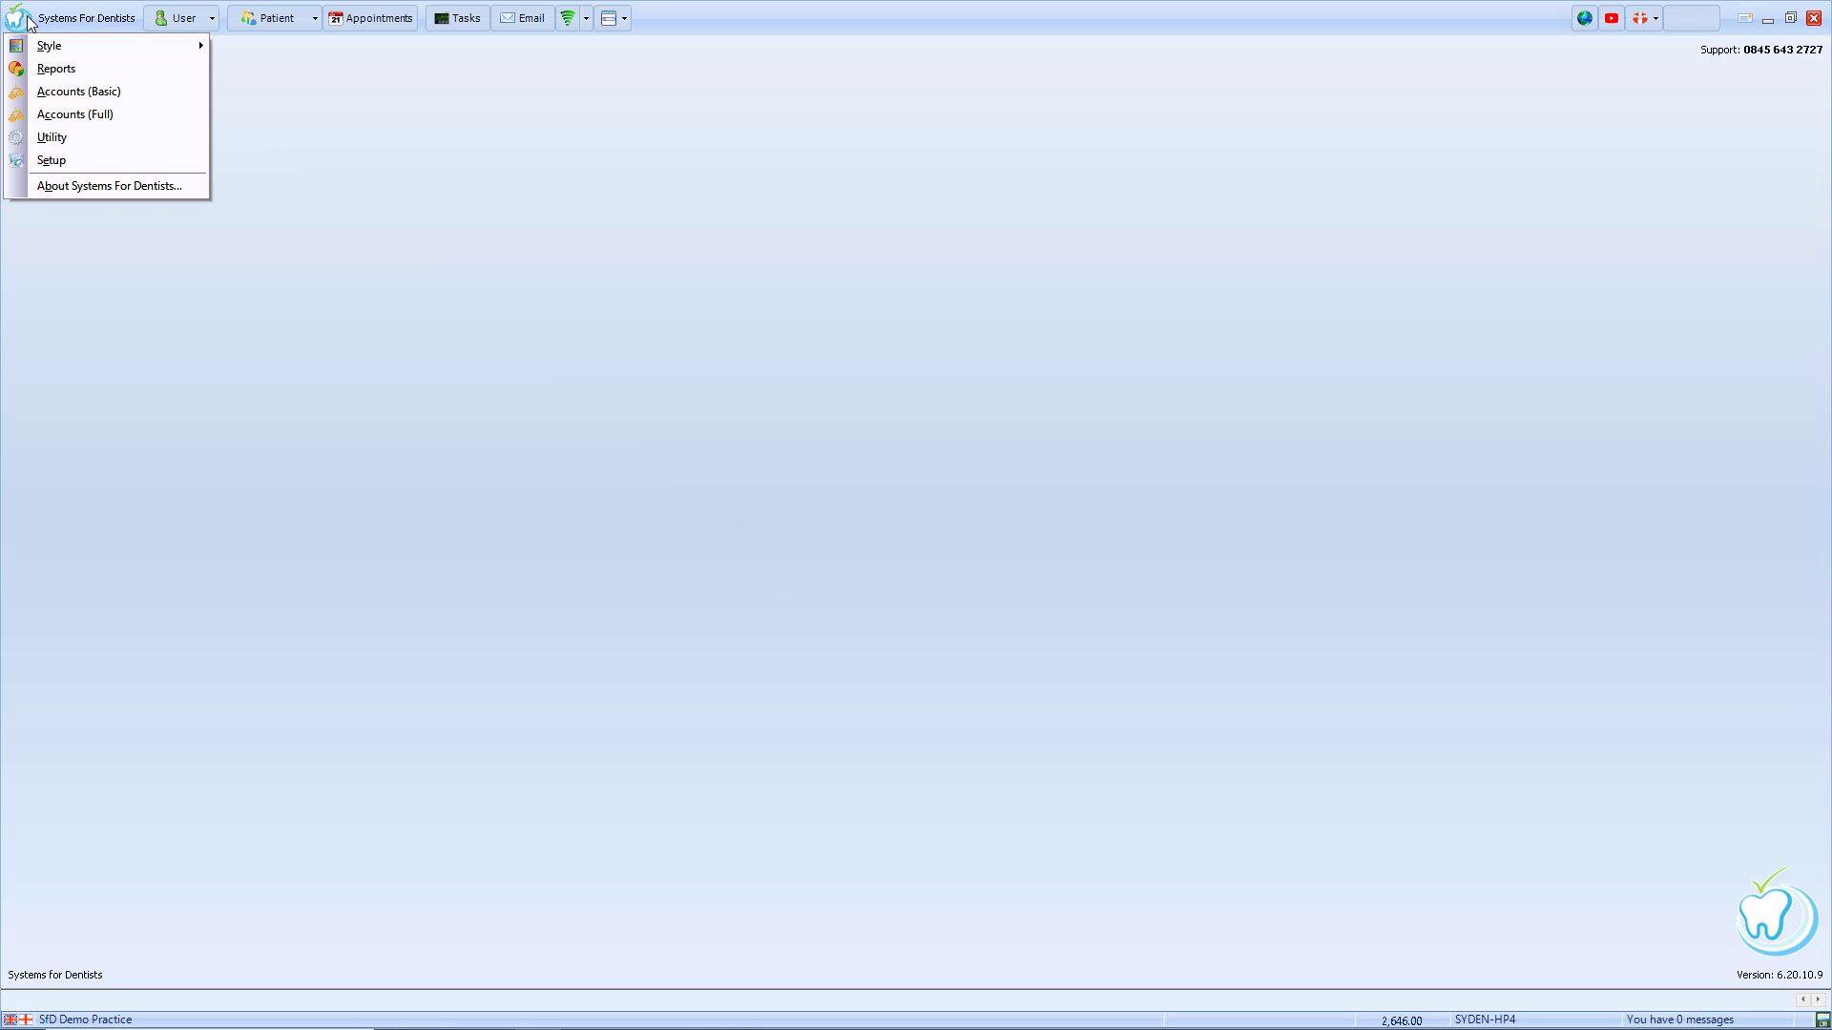
left_click(53, 161)
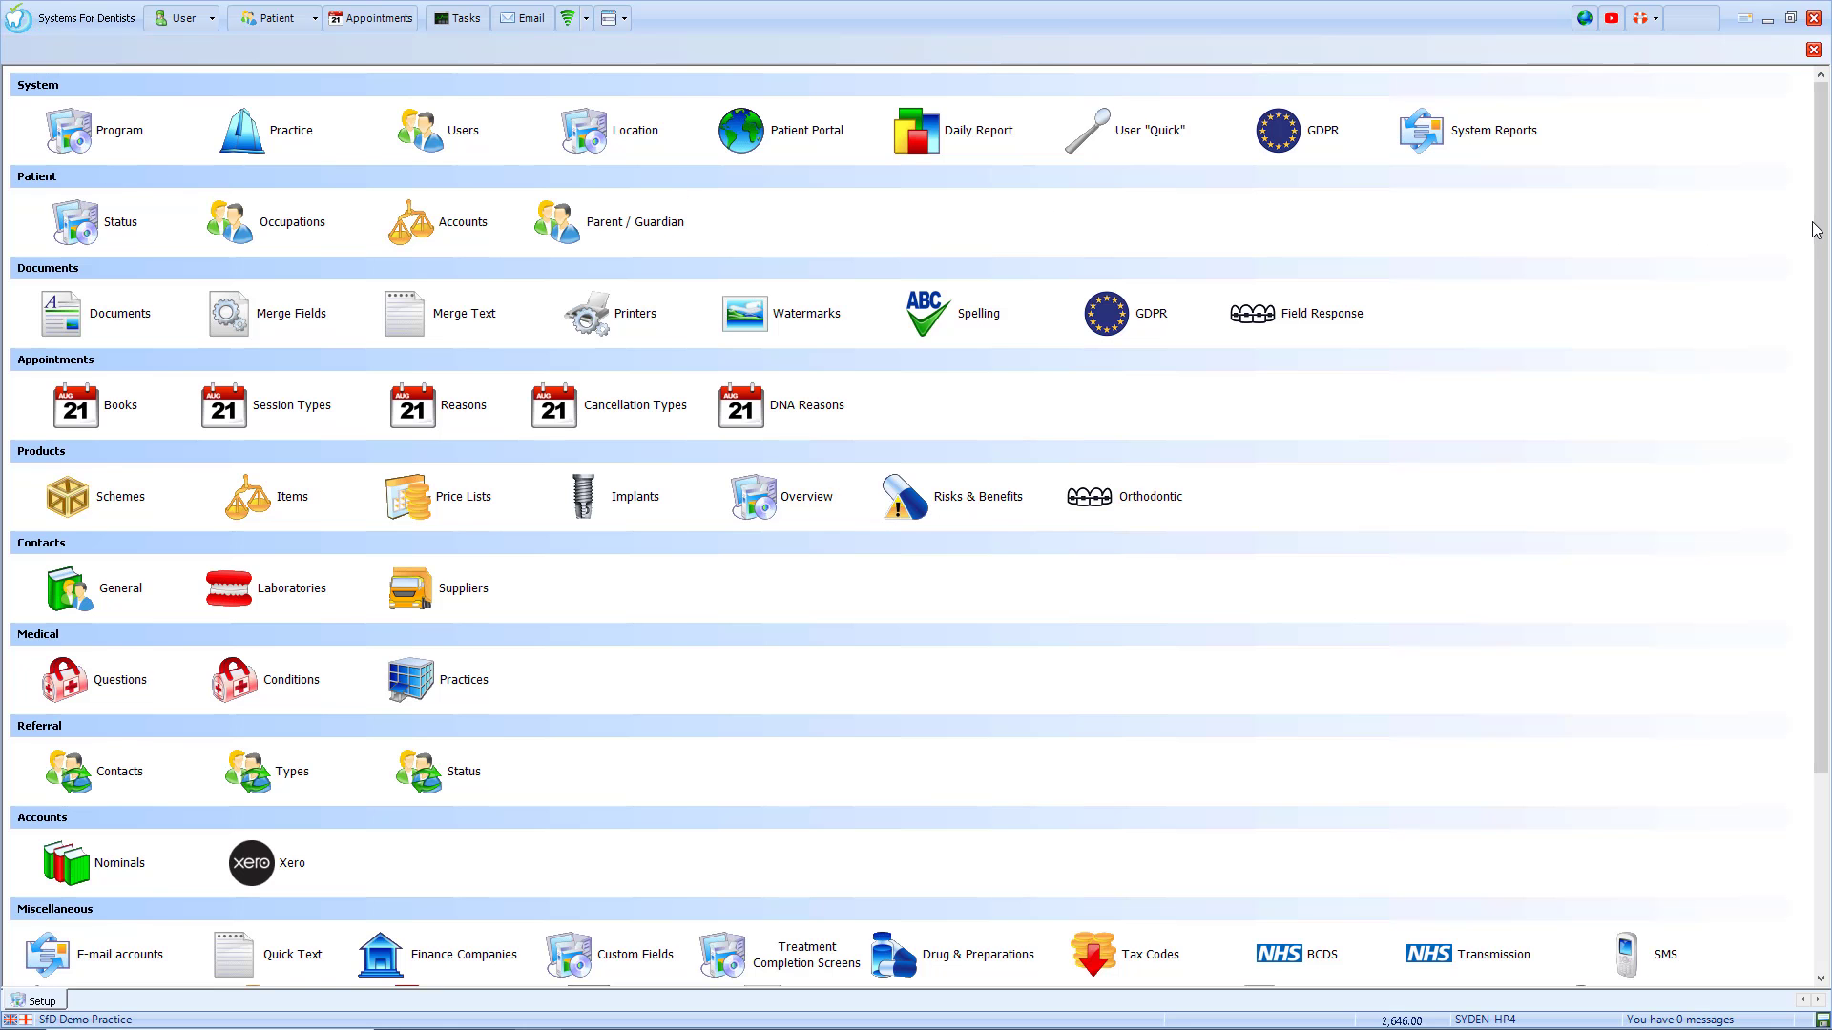
left_click_drag(1818, 222, 1818, 434)
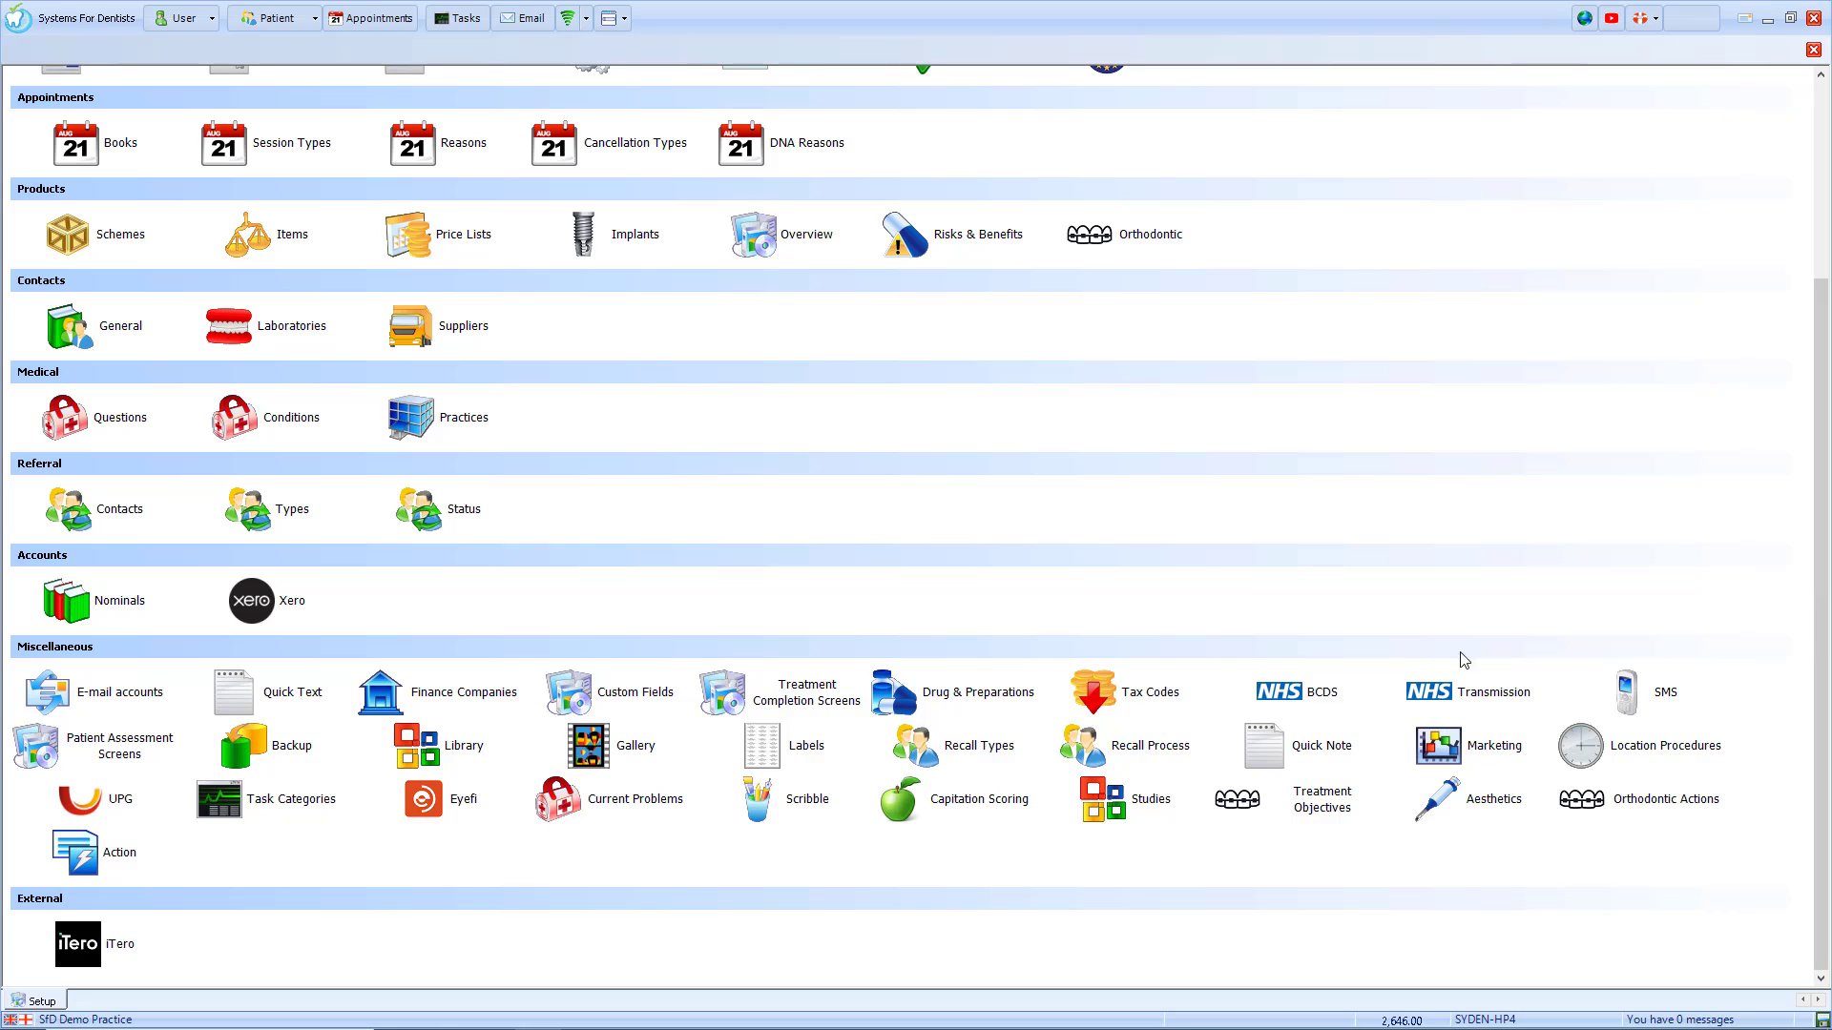
left_click(953, 754)
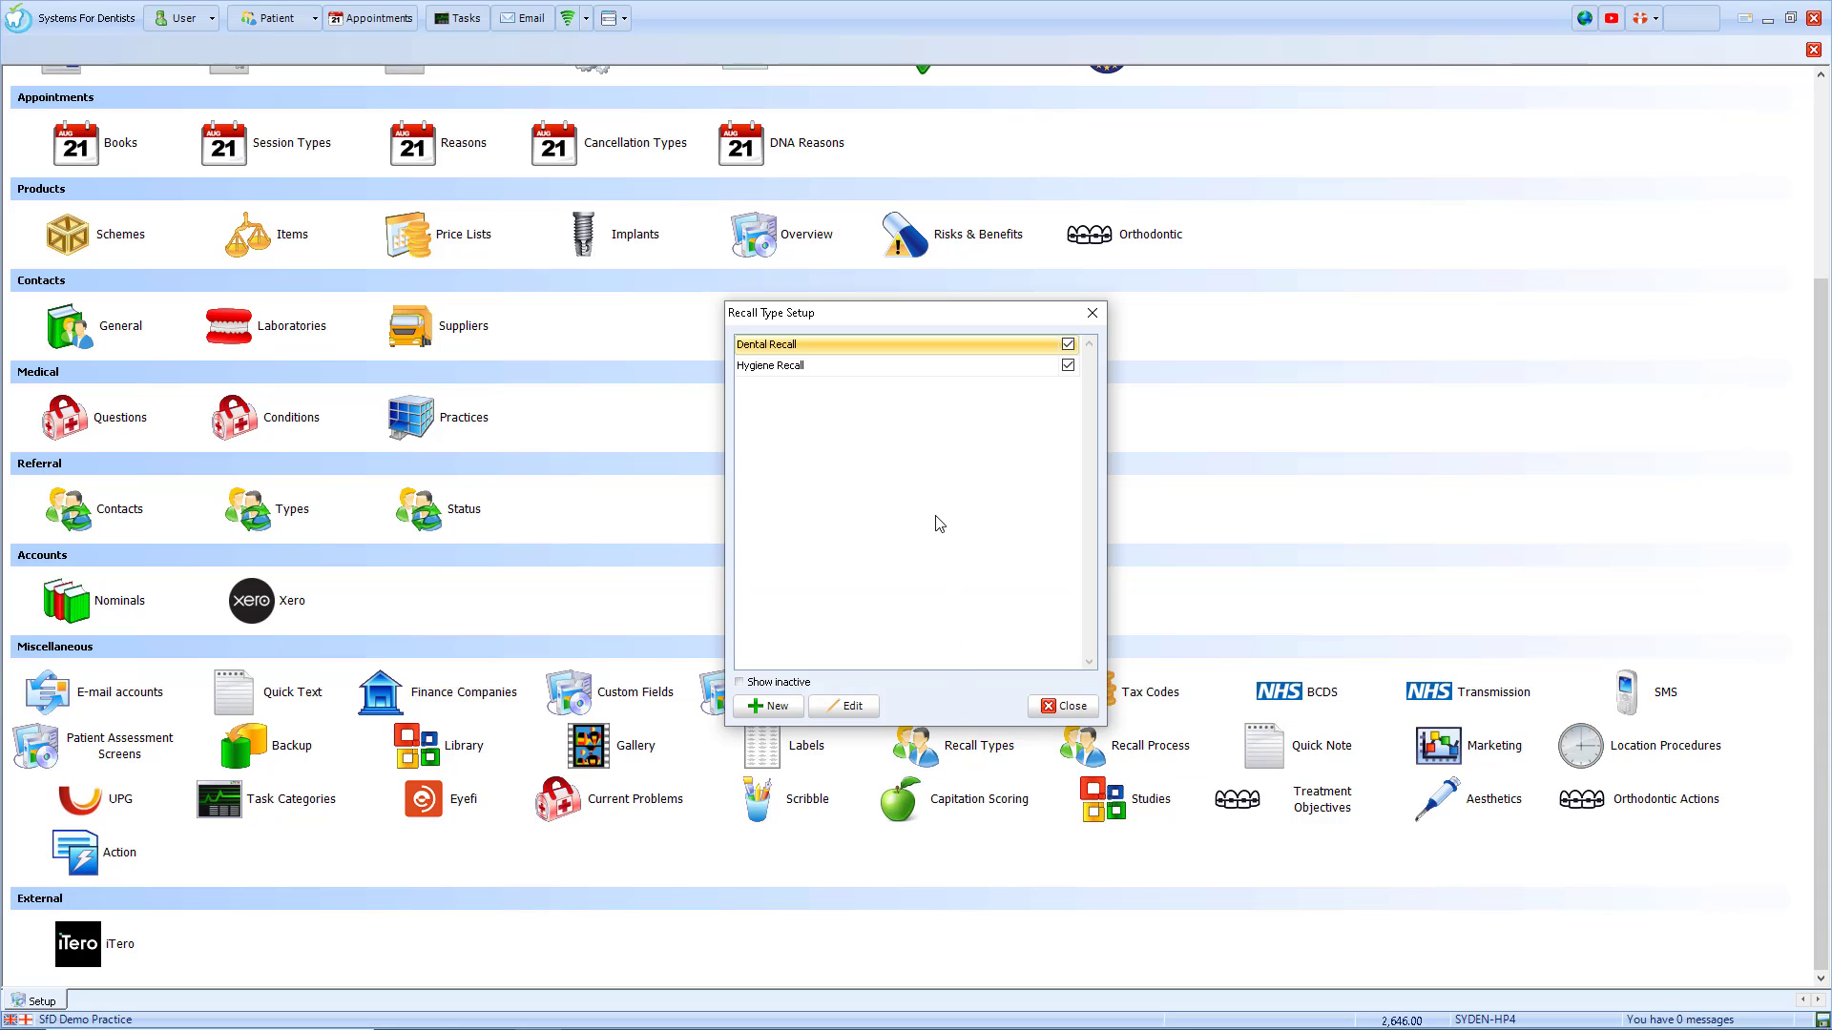
Assign the \Recall\Dental Recall template as both letter and email for the Dental Recall type and save it.
left_click(852, 709)
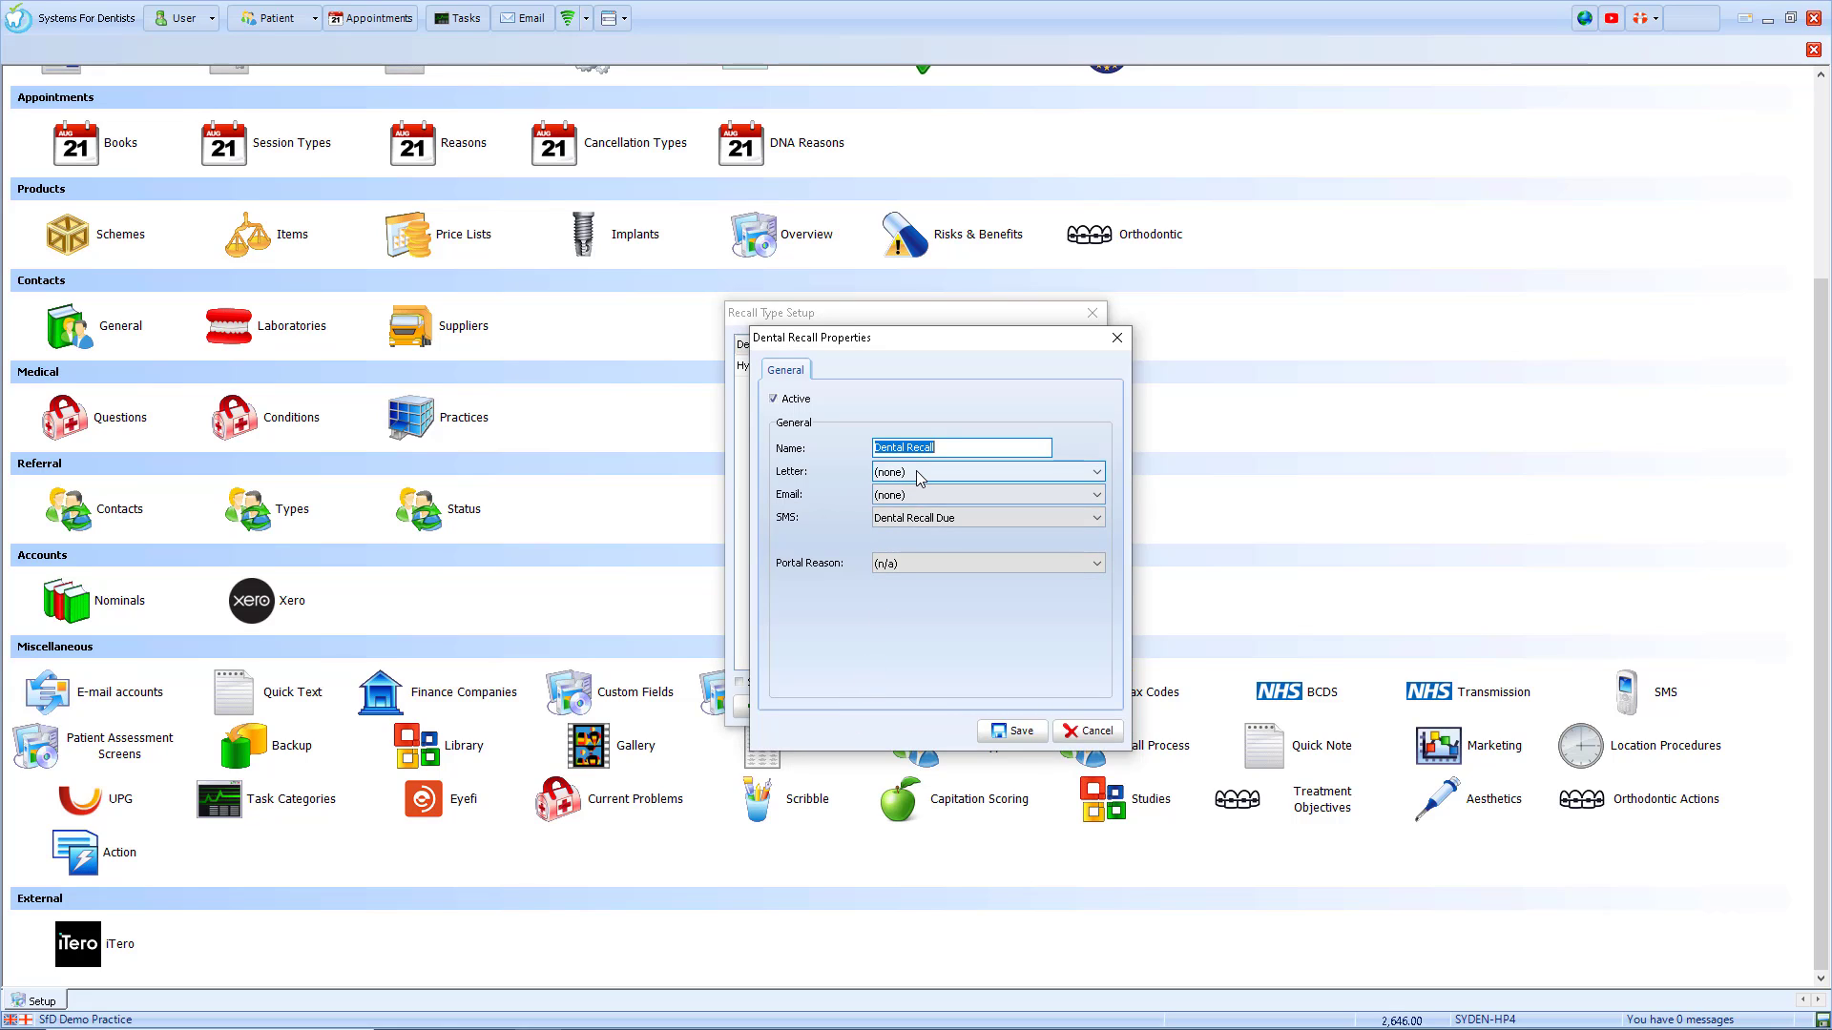
left_click(919, 474)
left_click(926, 523)
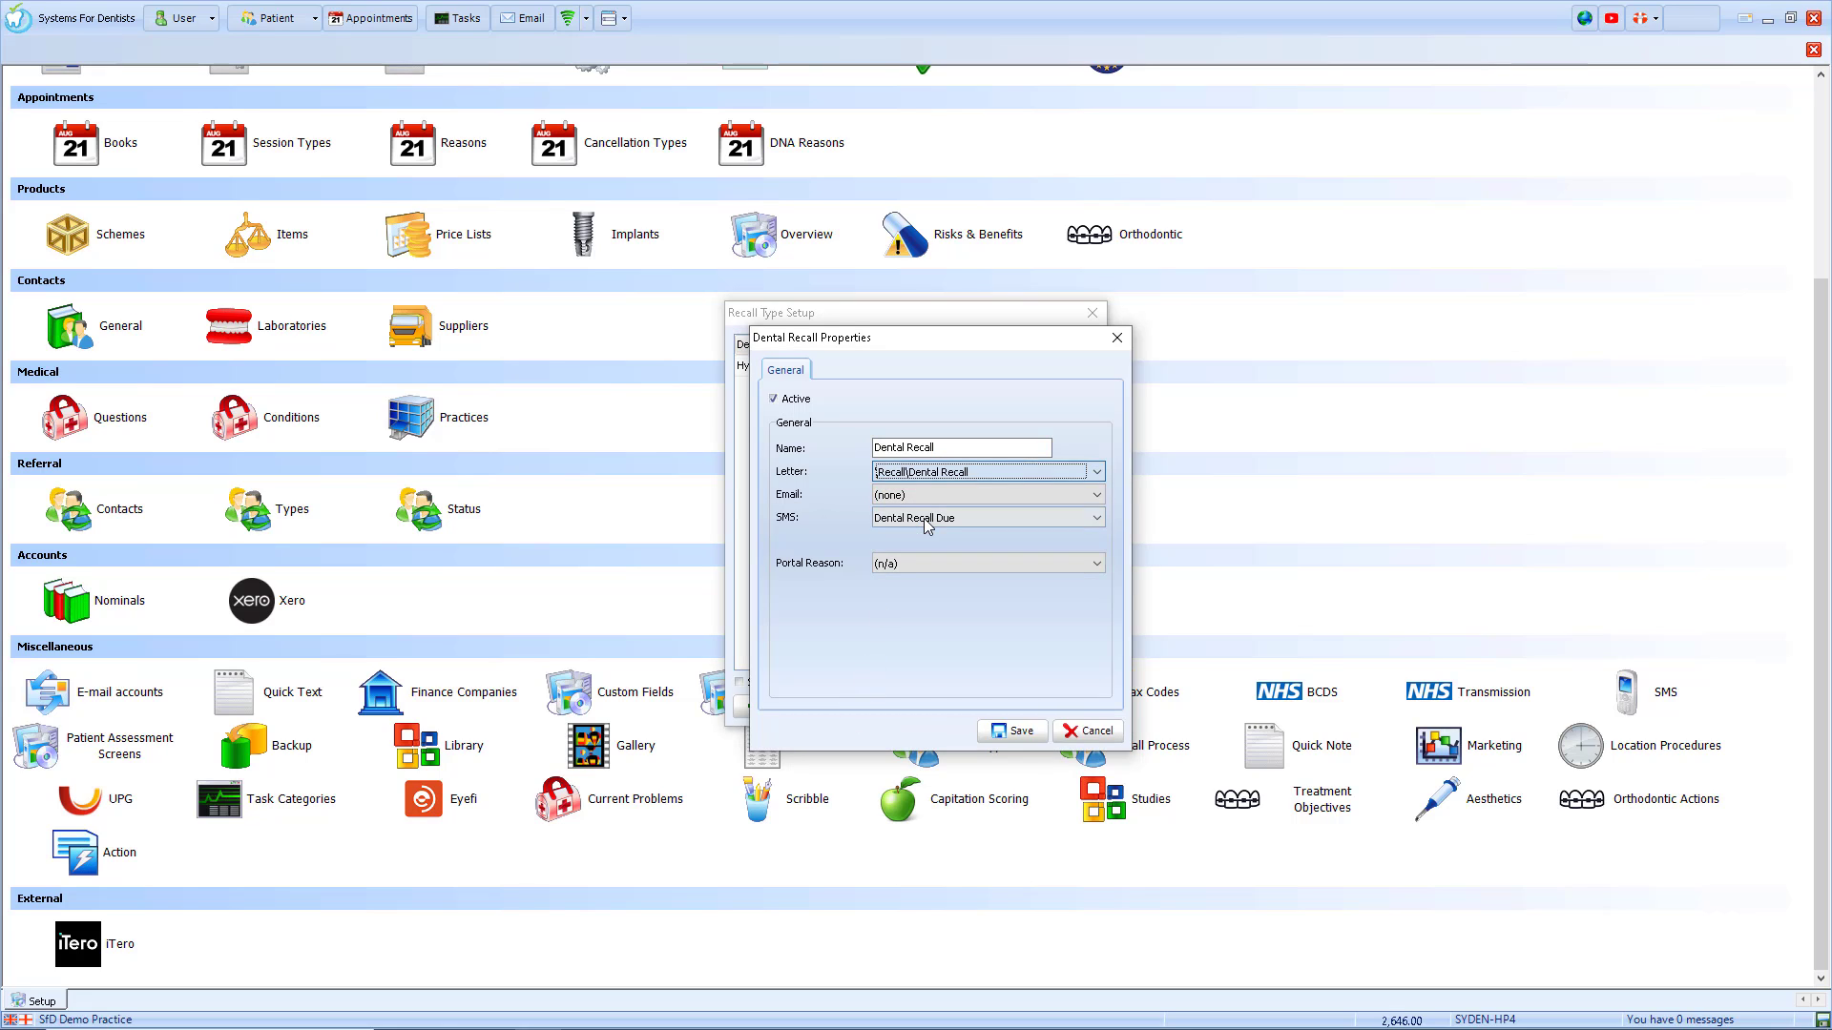
left_click(987, 494)
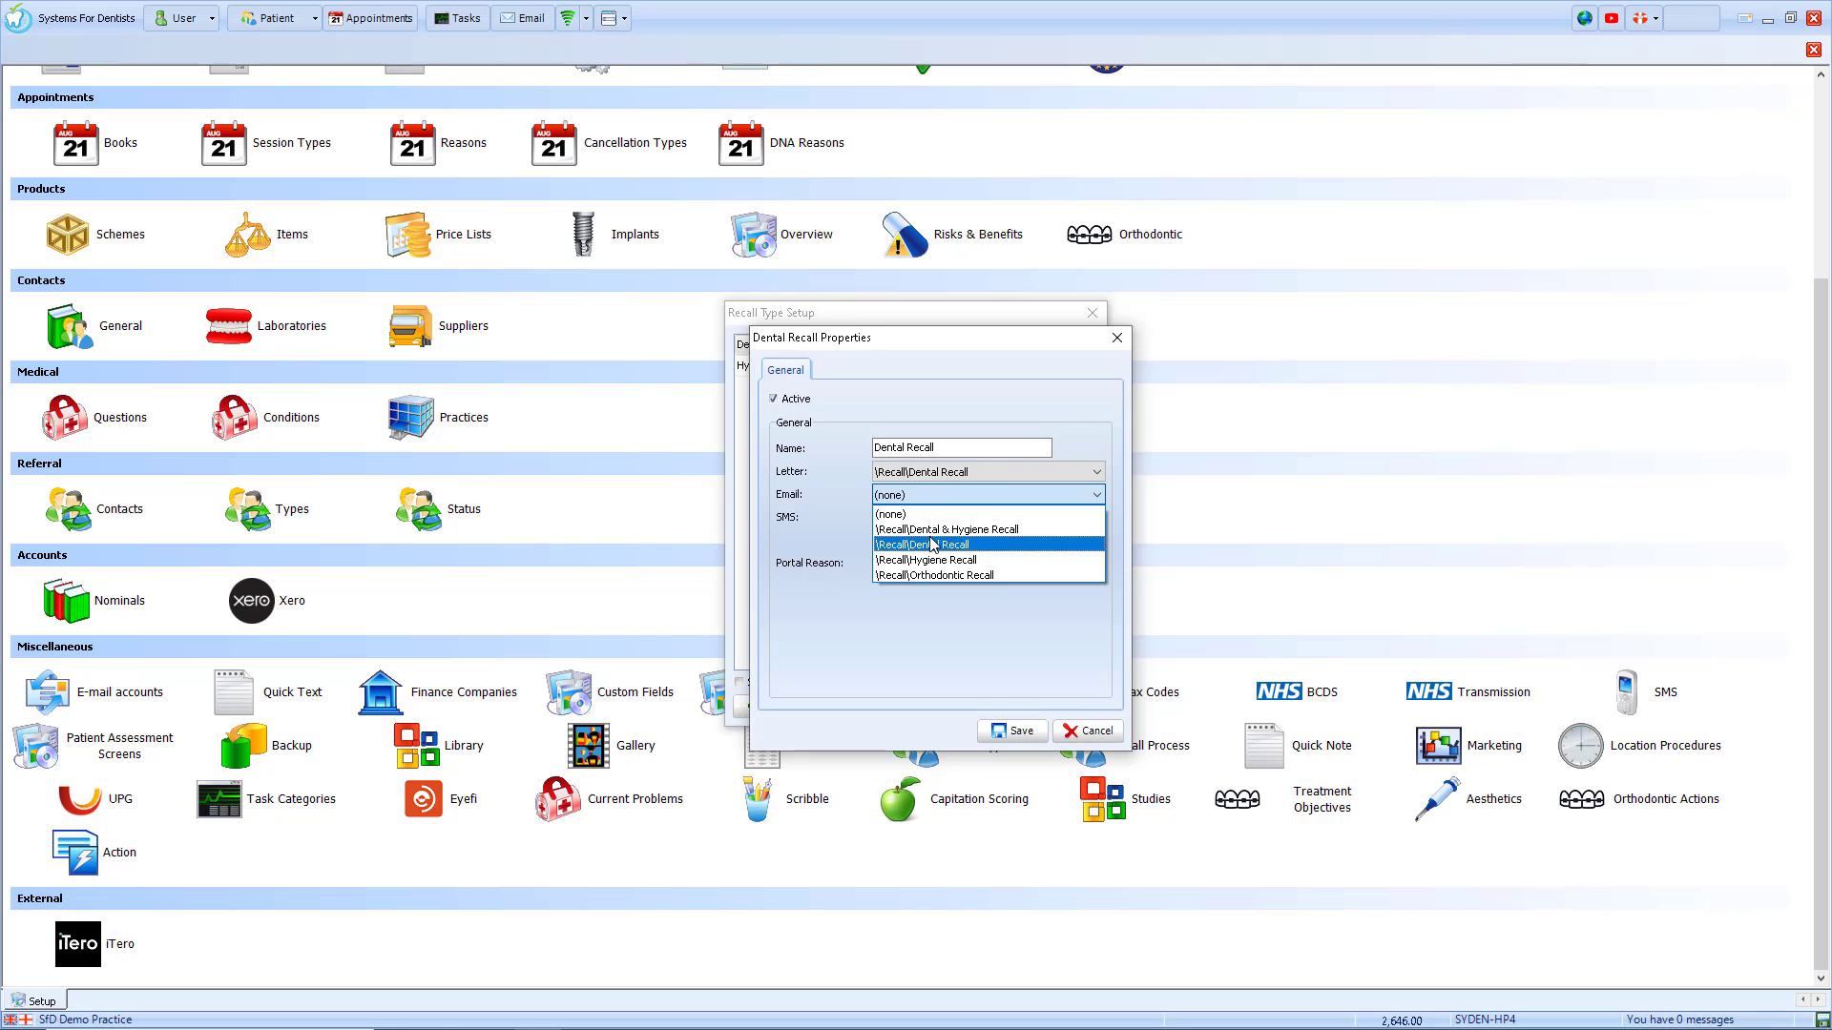
left_click(933, 545)
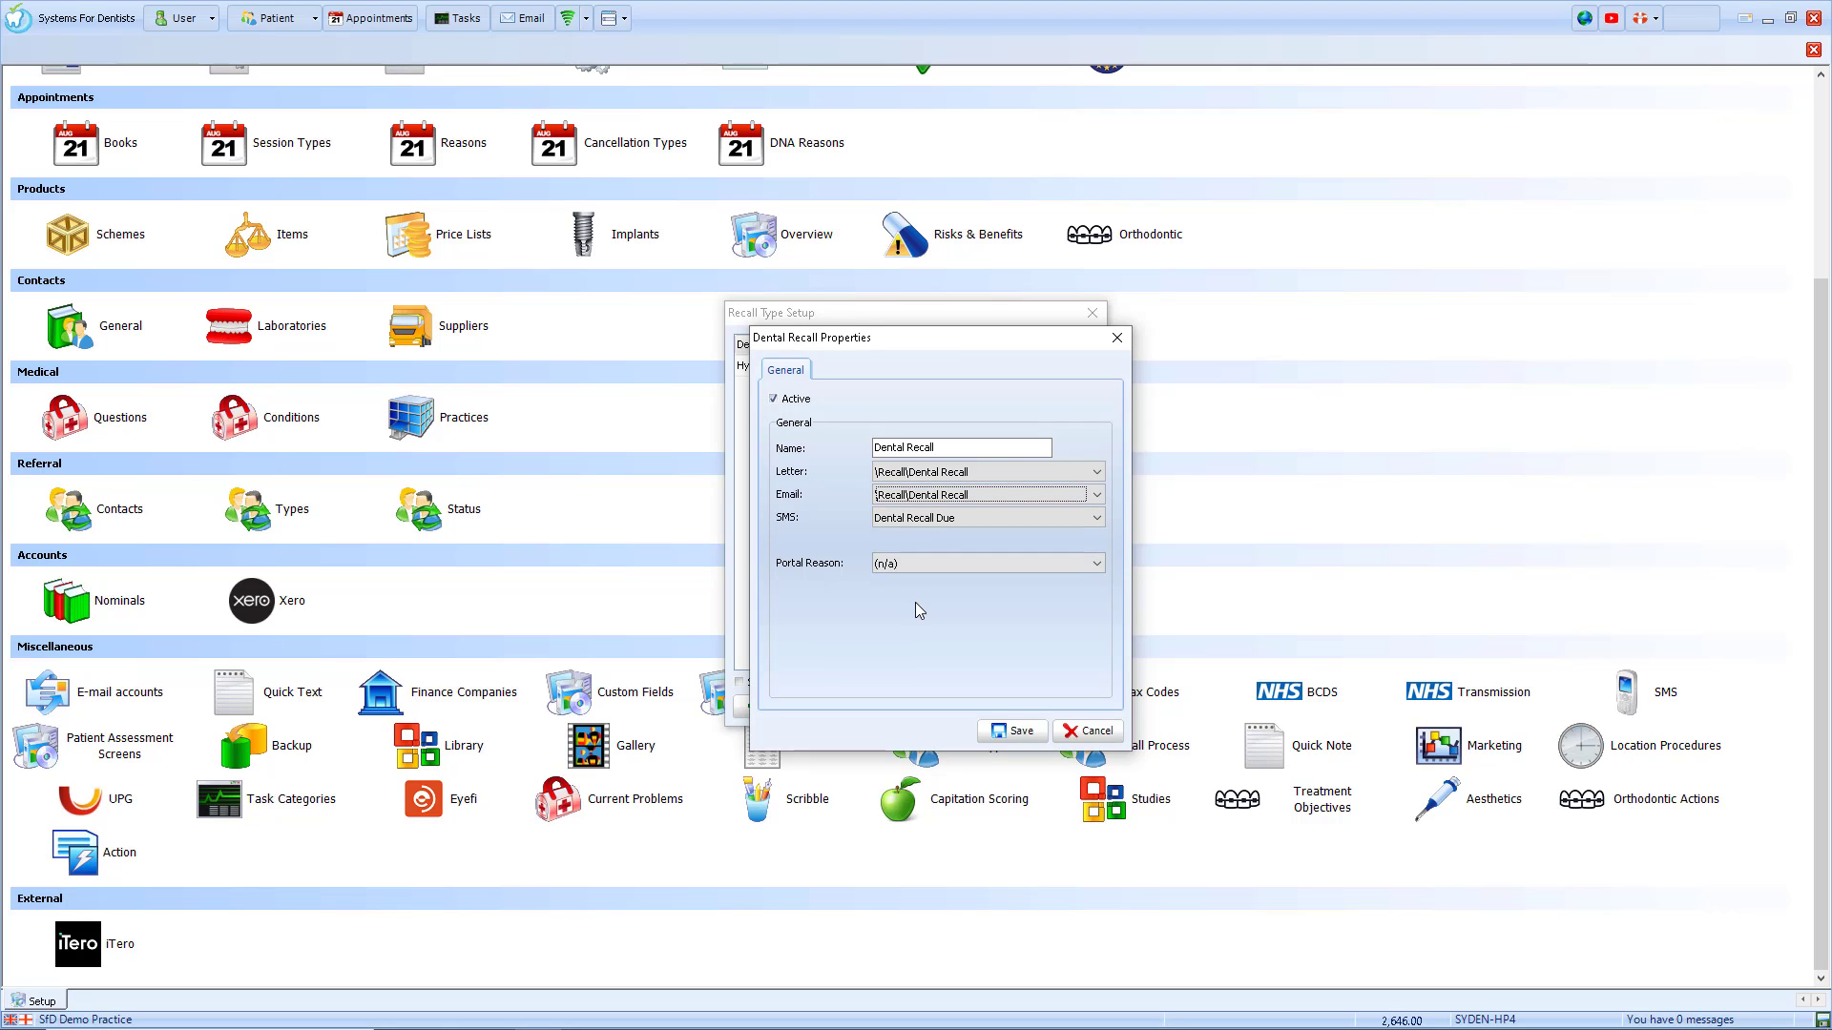
left_click(1017, 735)
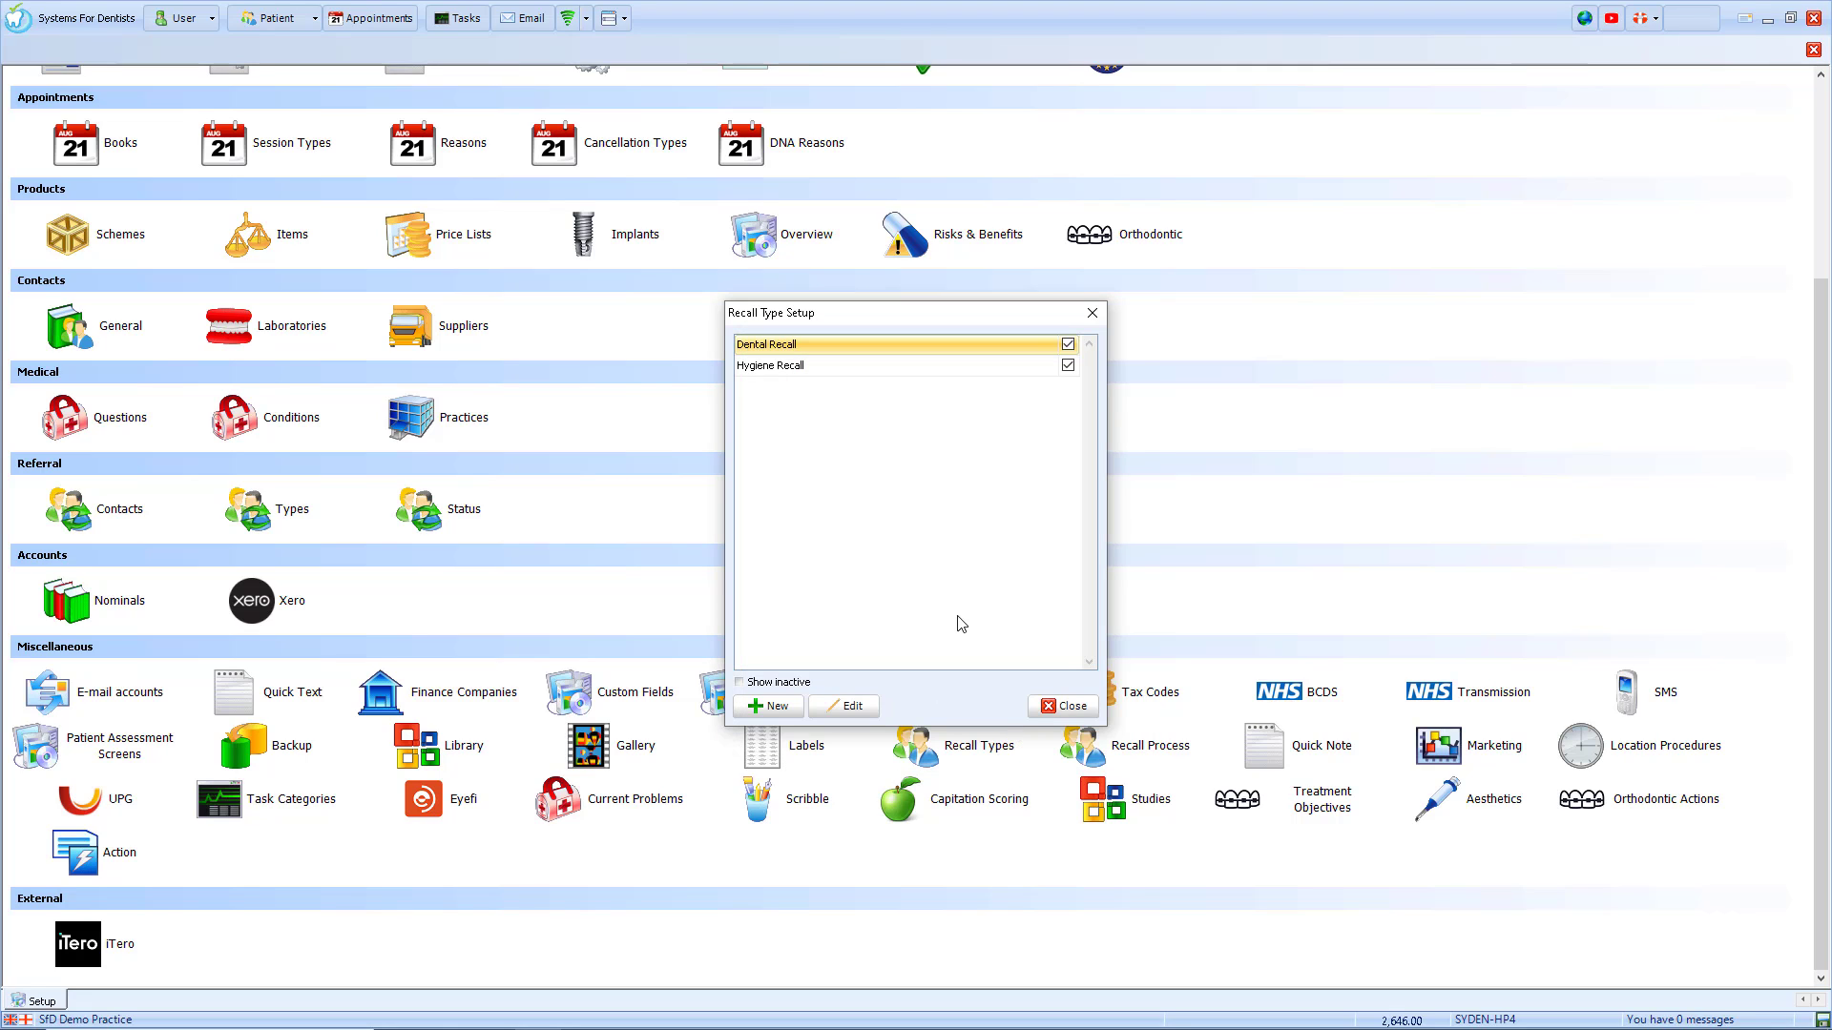
Create a recall type named Orthodontic Recall using the Orthodontic Recall letter, email and SMS templates, save it and close the recall type setup.
left_click(769, 706)
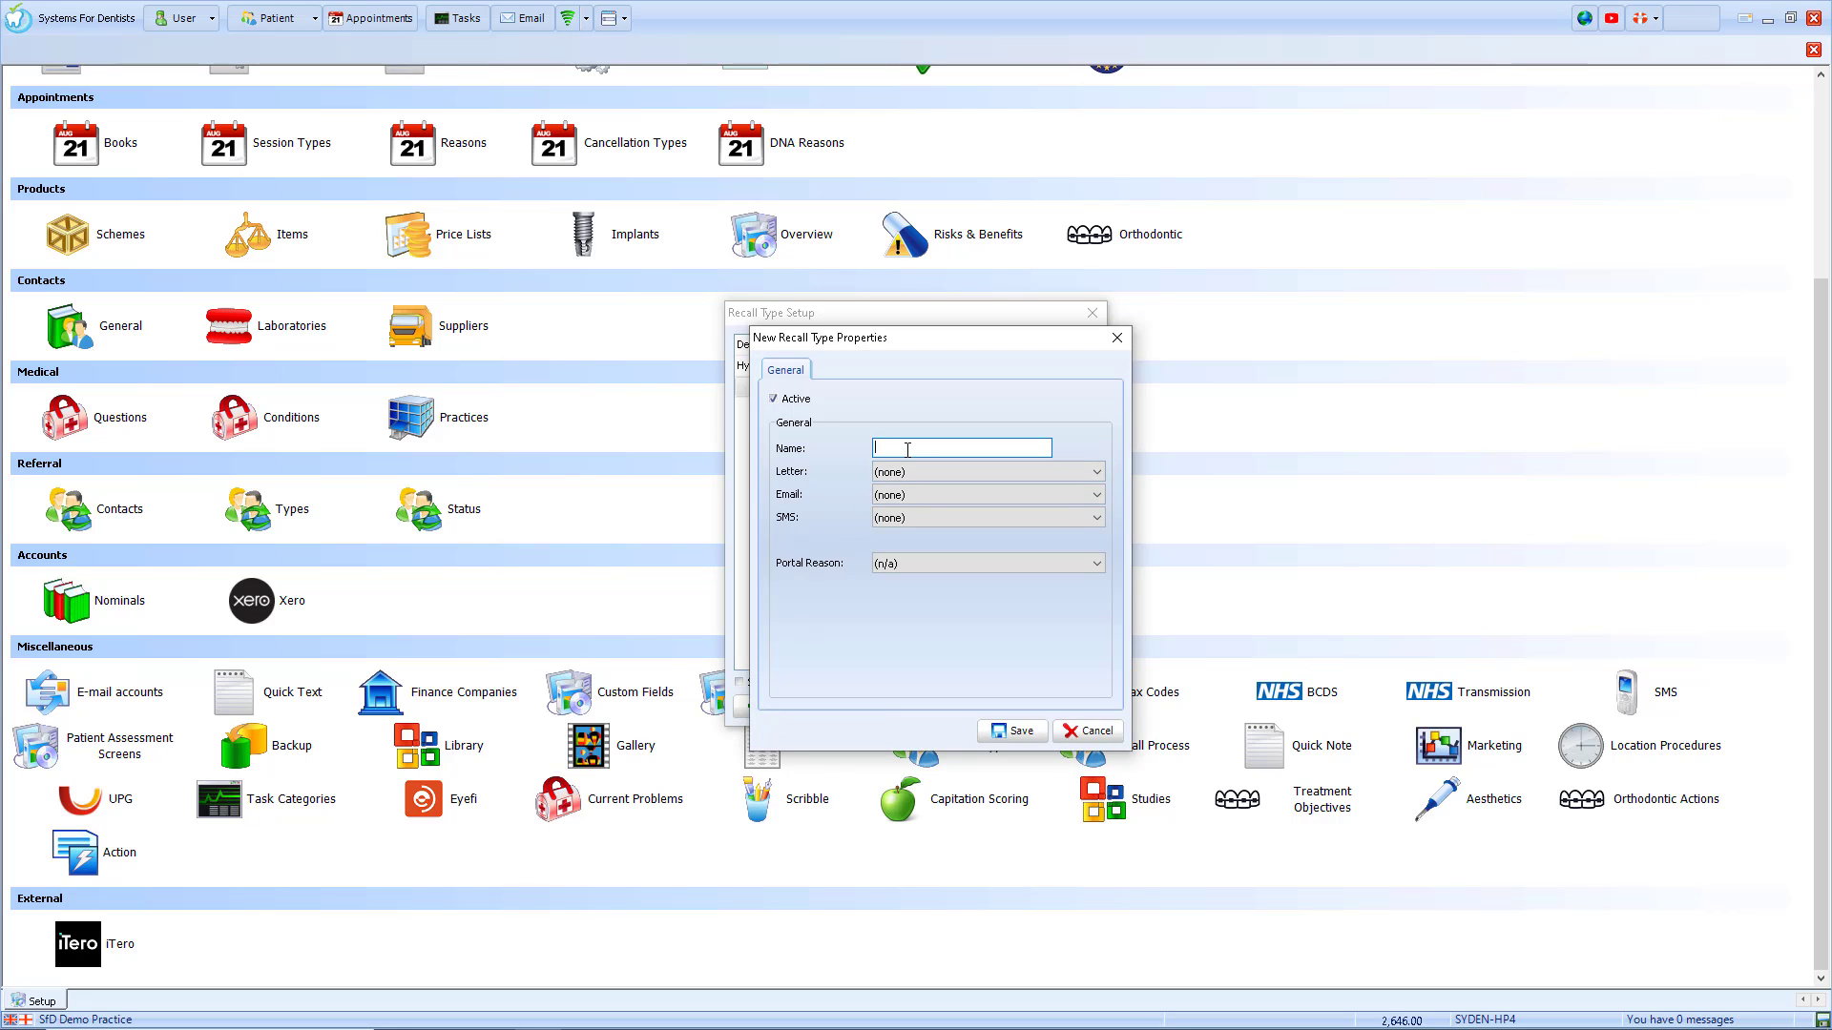
type("Orthodontic Recall")
left_click(932, 477)
left_click(940, 553)
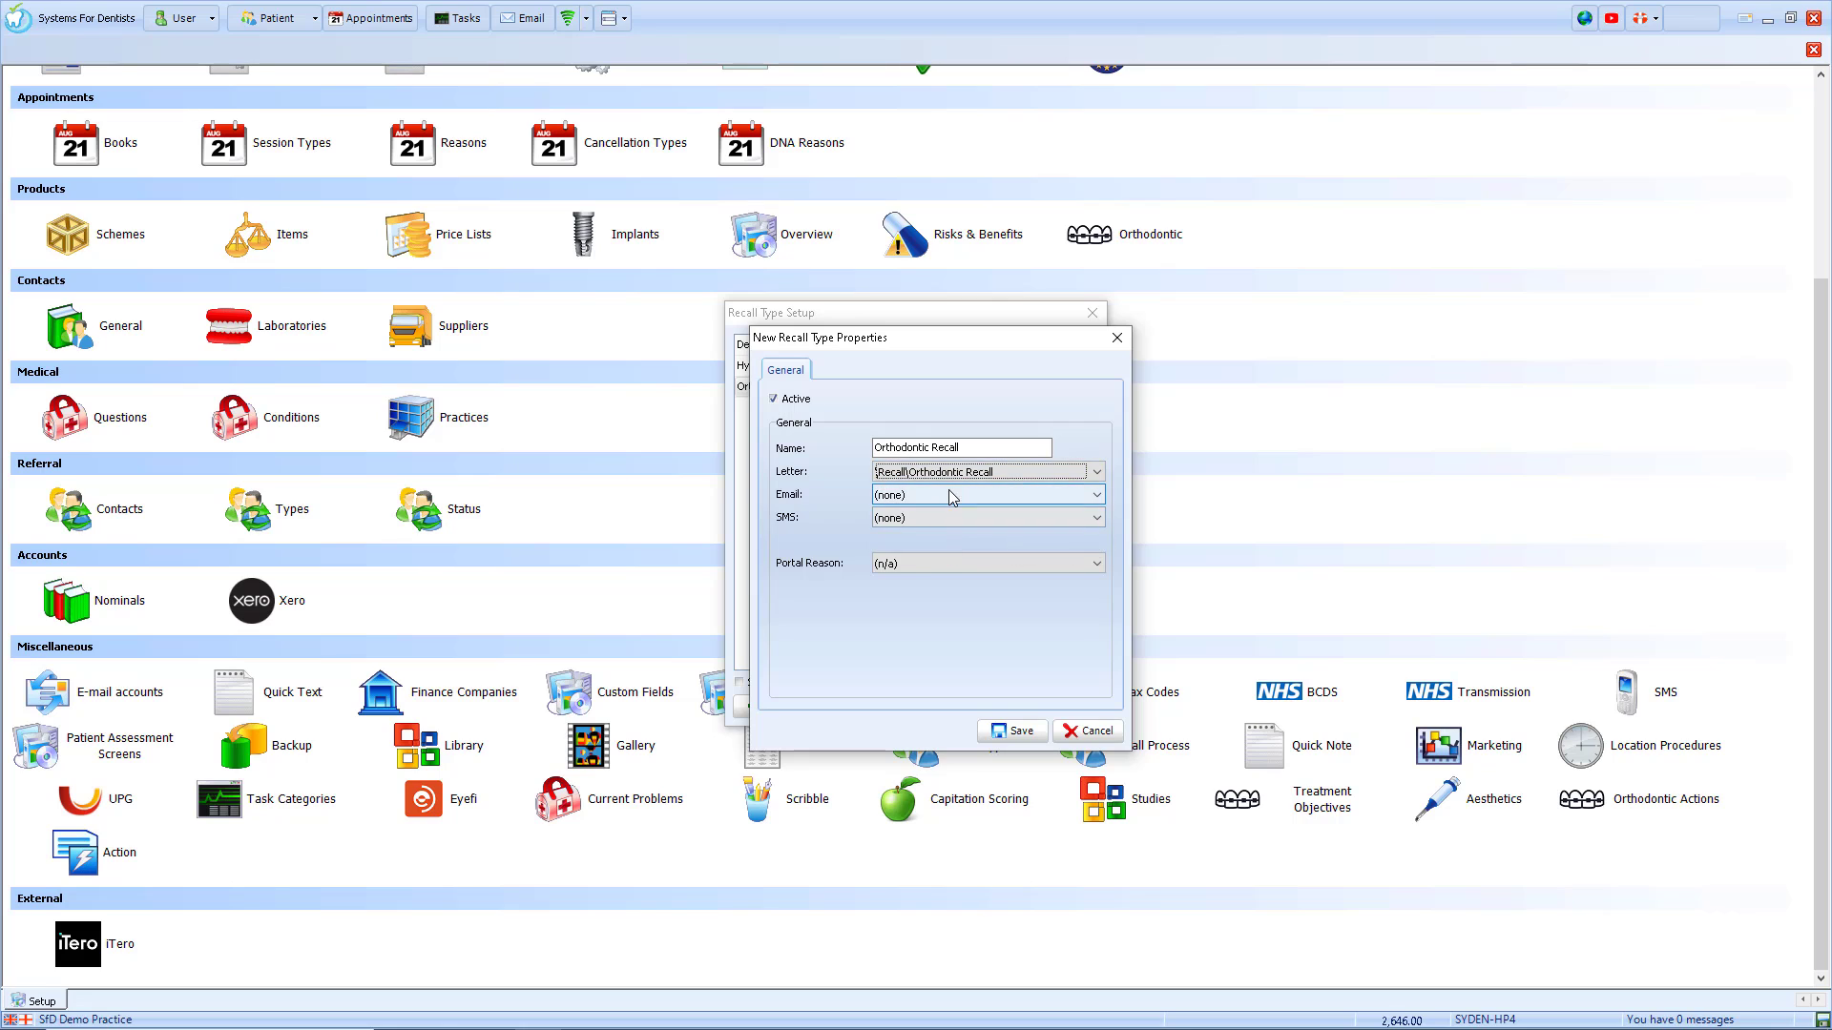
left_click(953, 495)
left_click(954, 576)
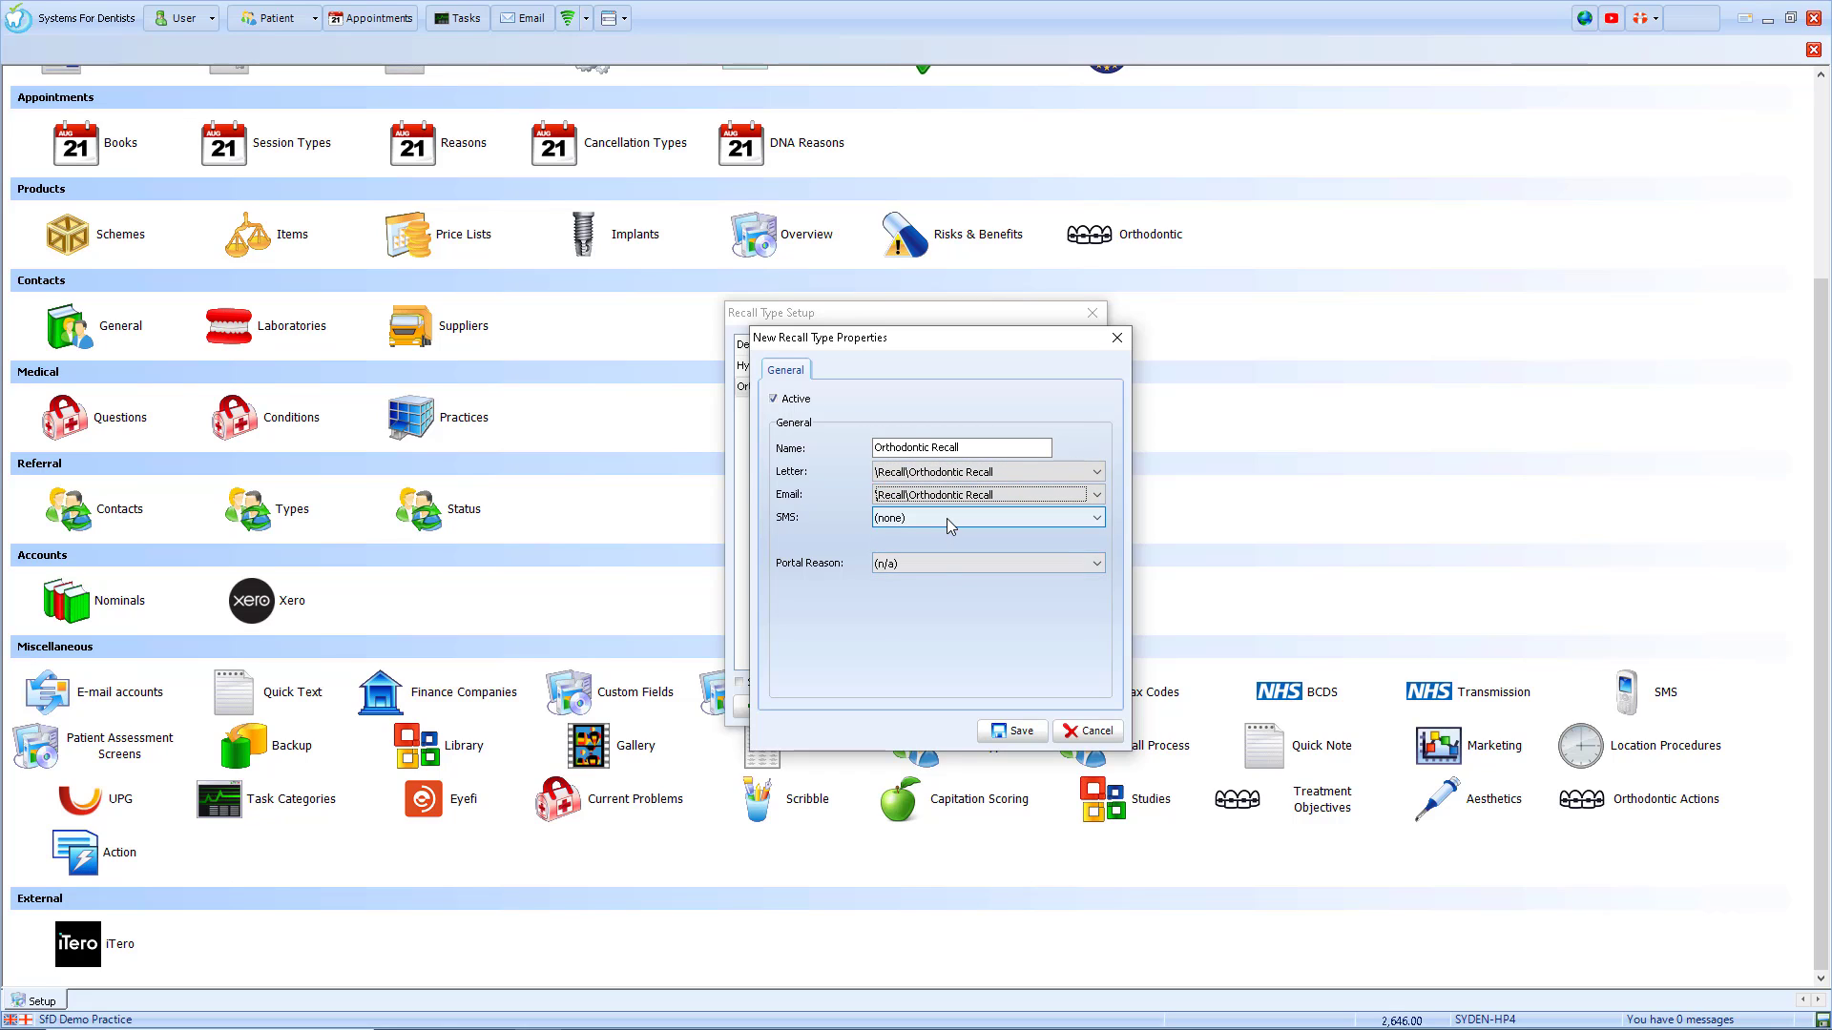
left_click(947, 518)
left_click(937, 584)
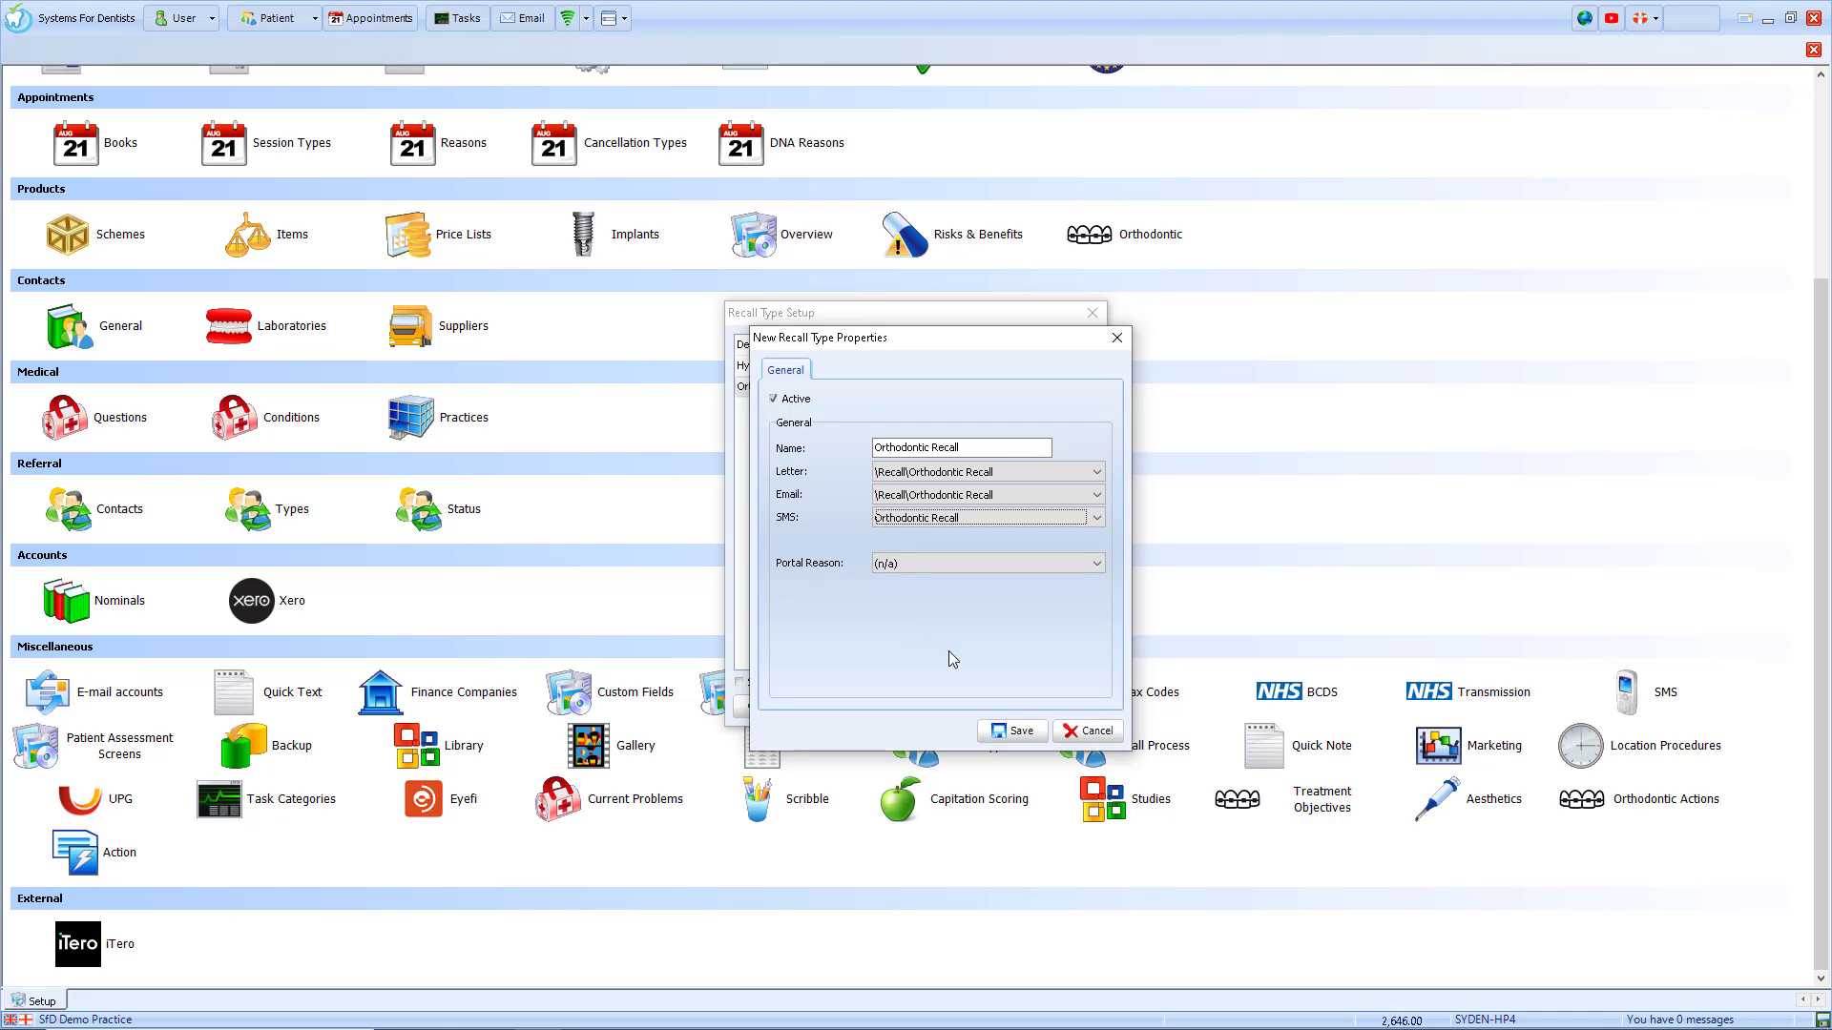
left_click(1014, 732)
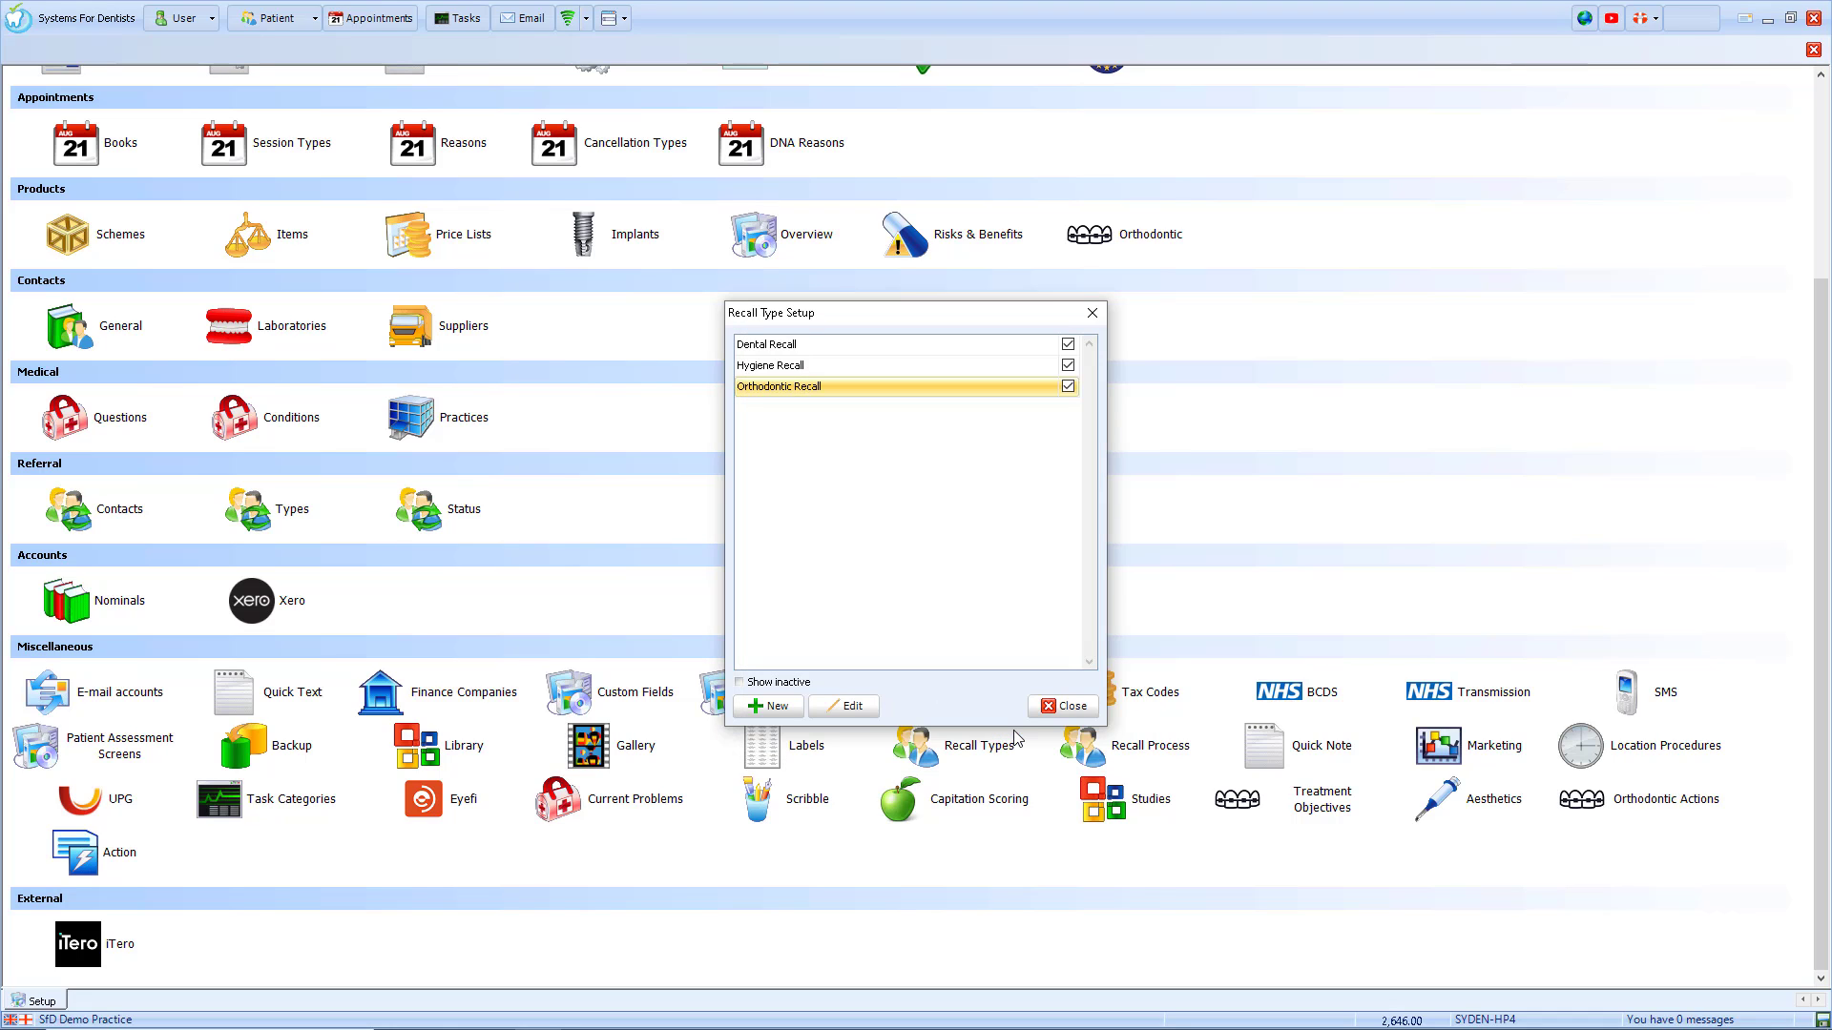
left_click(1054, 711)
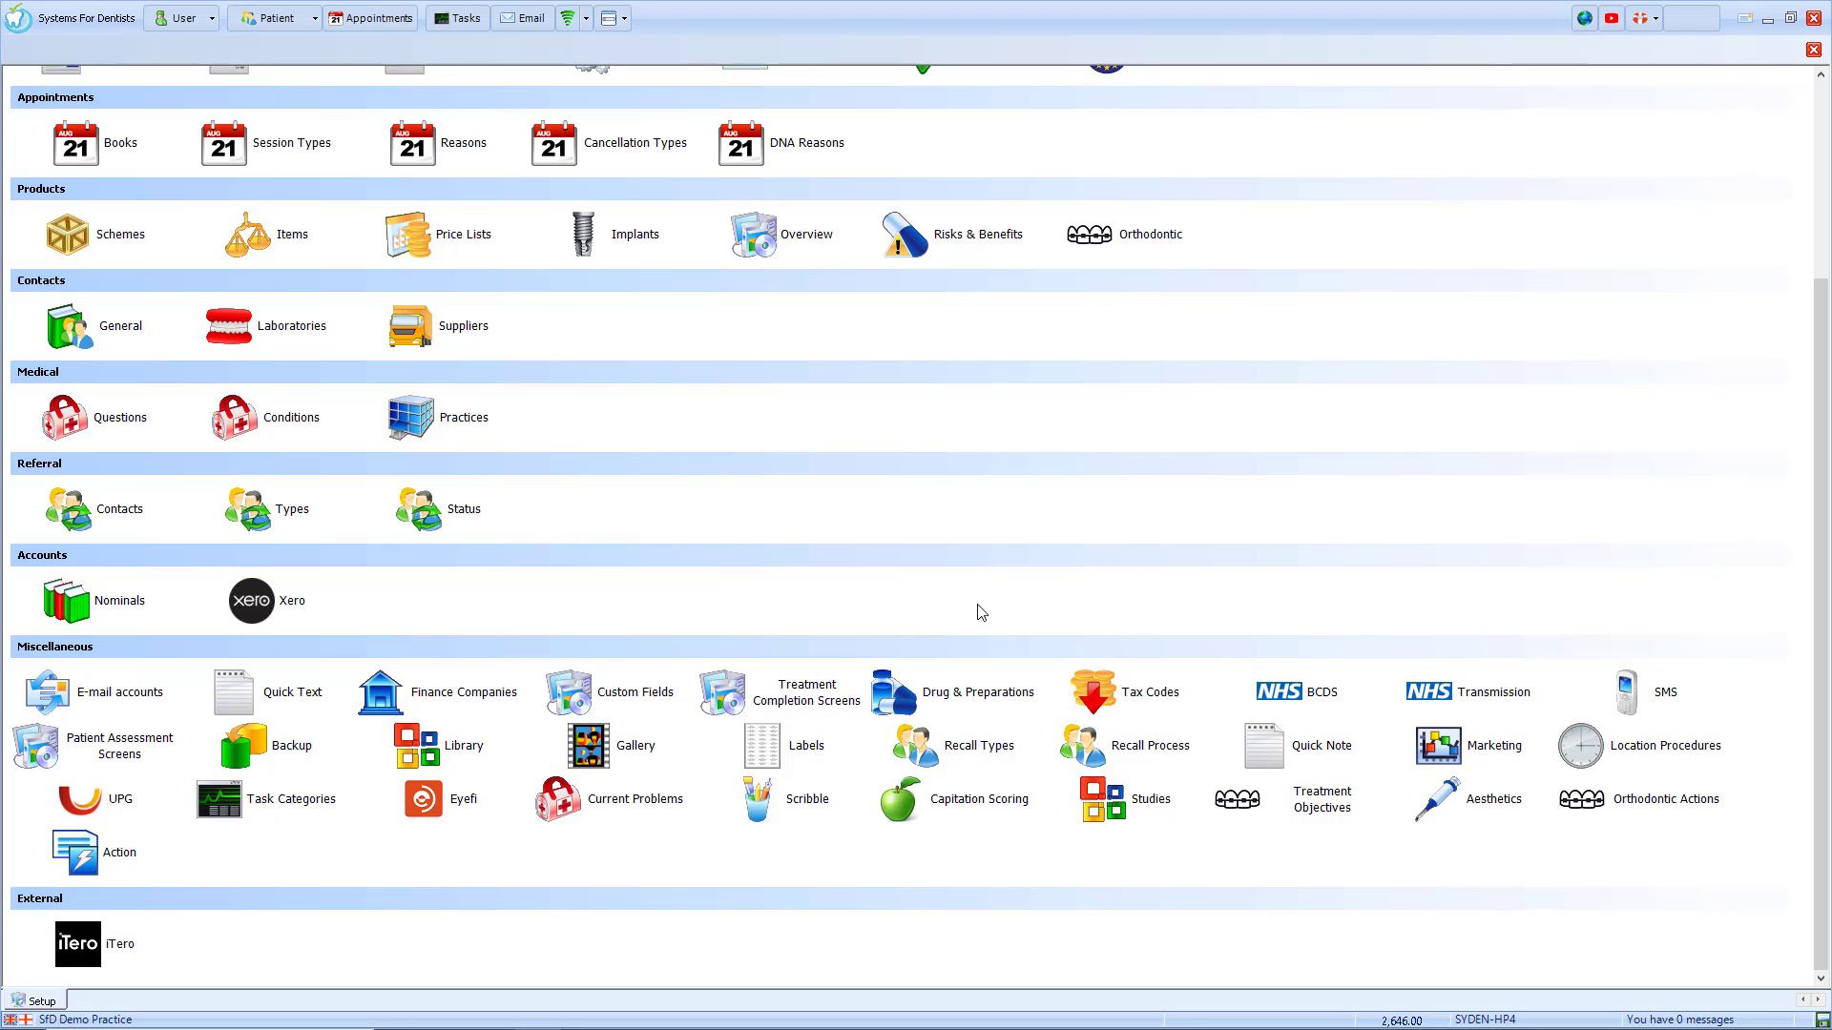
Open the patient Recalls report and bring up its report properties.
left_click(20, 27)
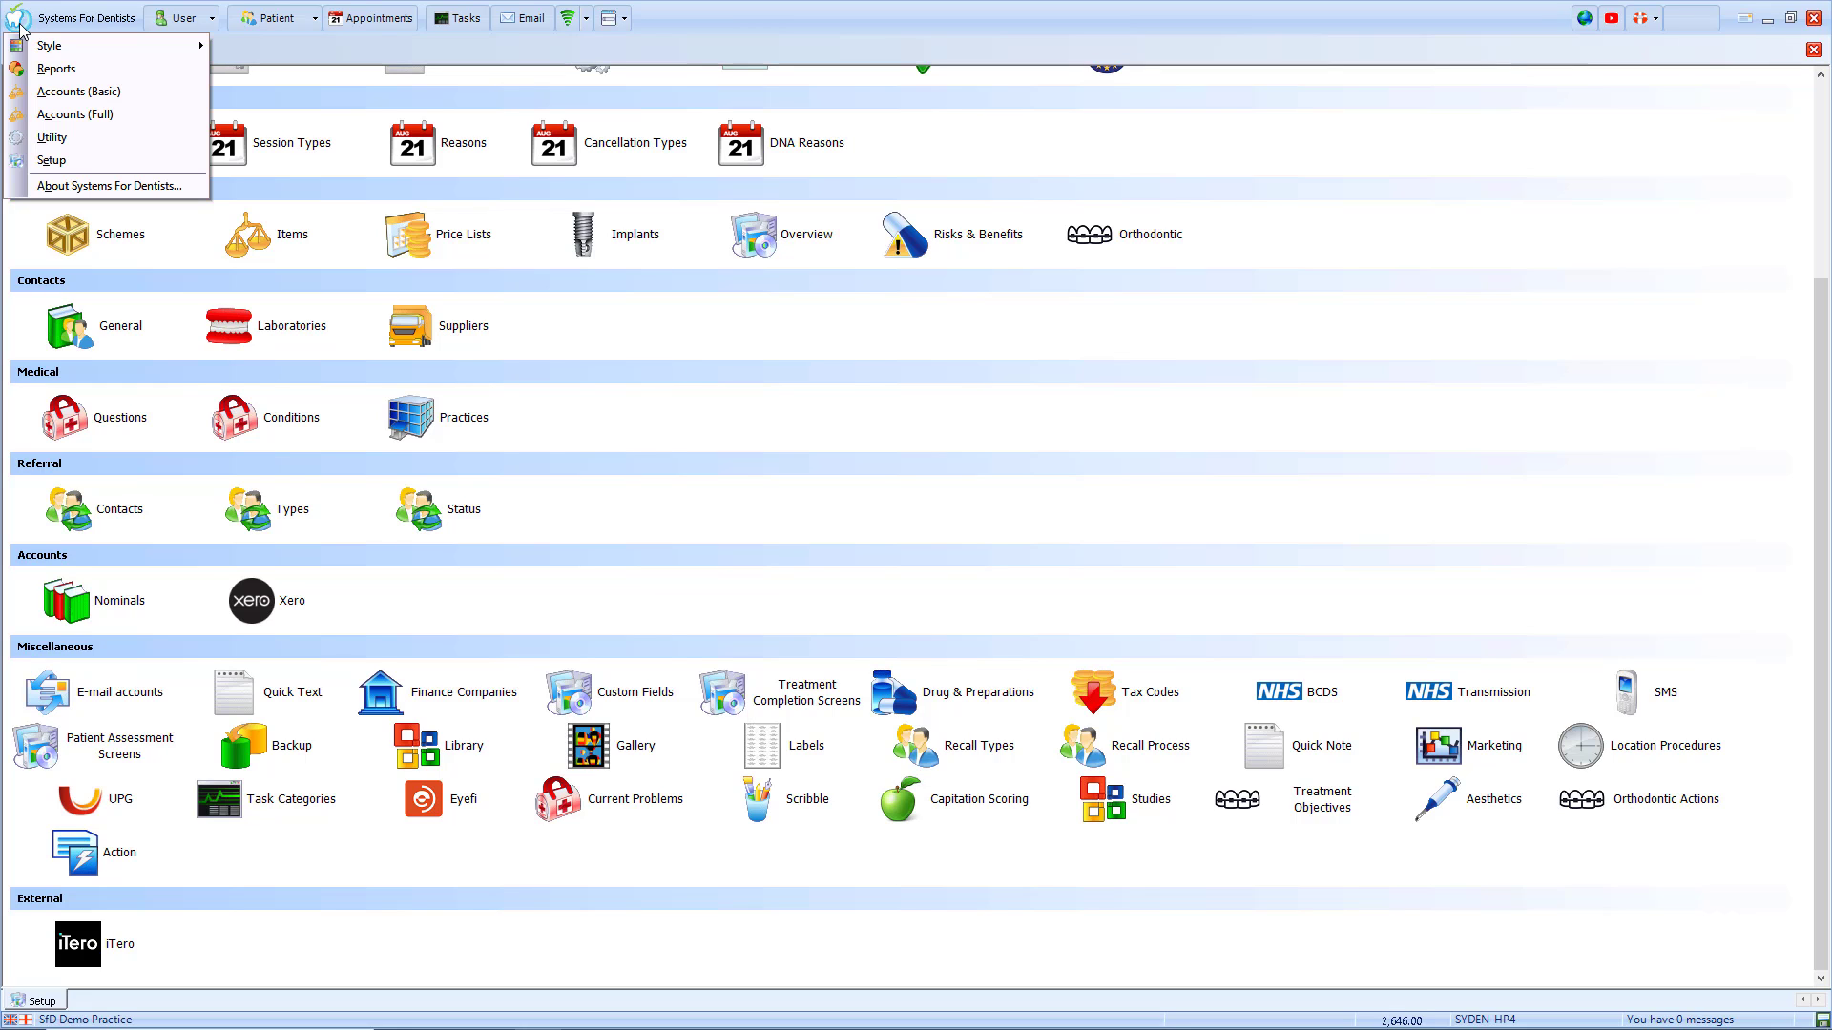
left_click(57, 70)
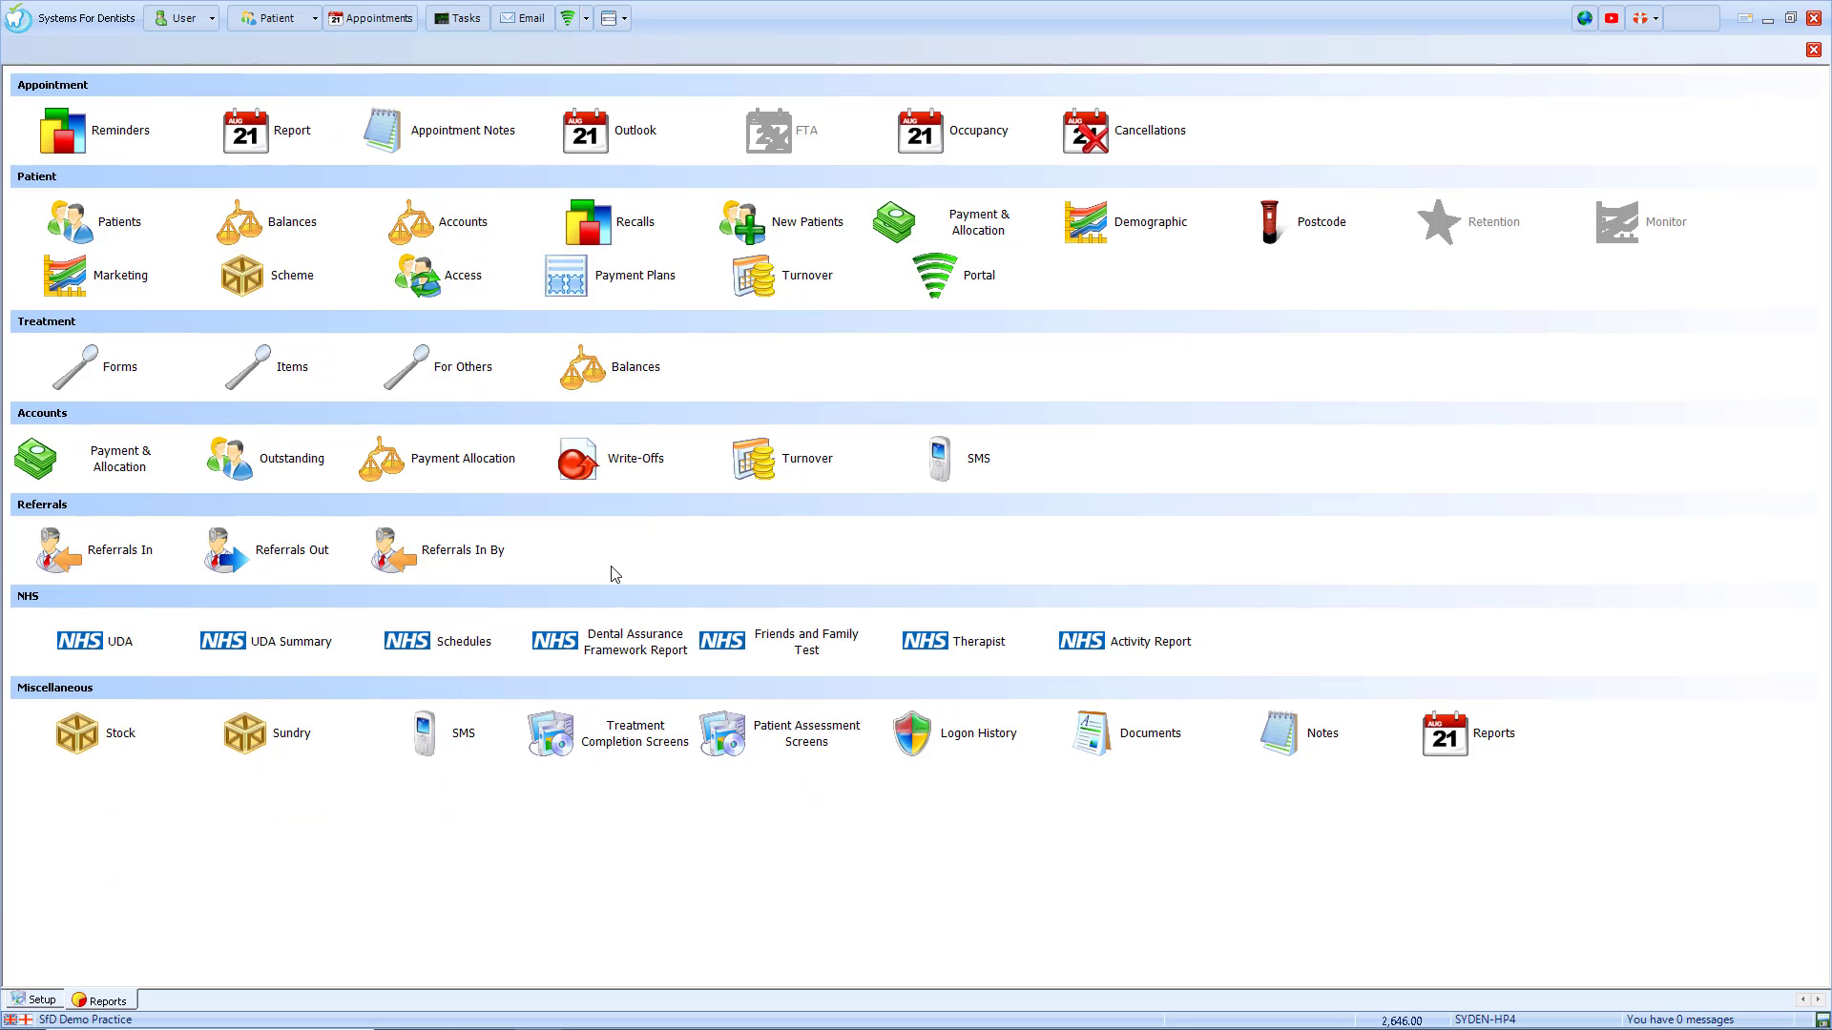
left_click(587, 234)
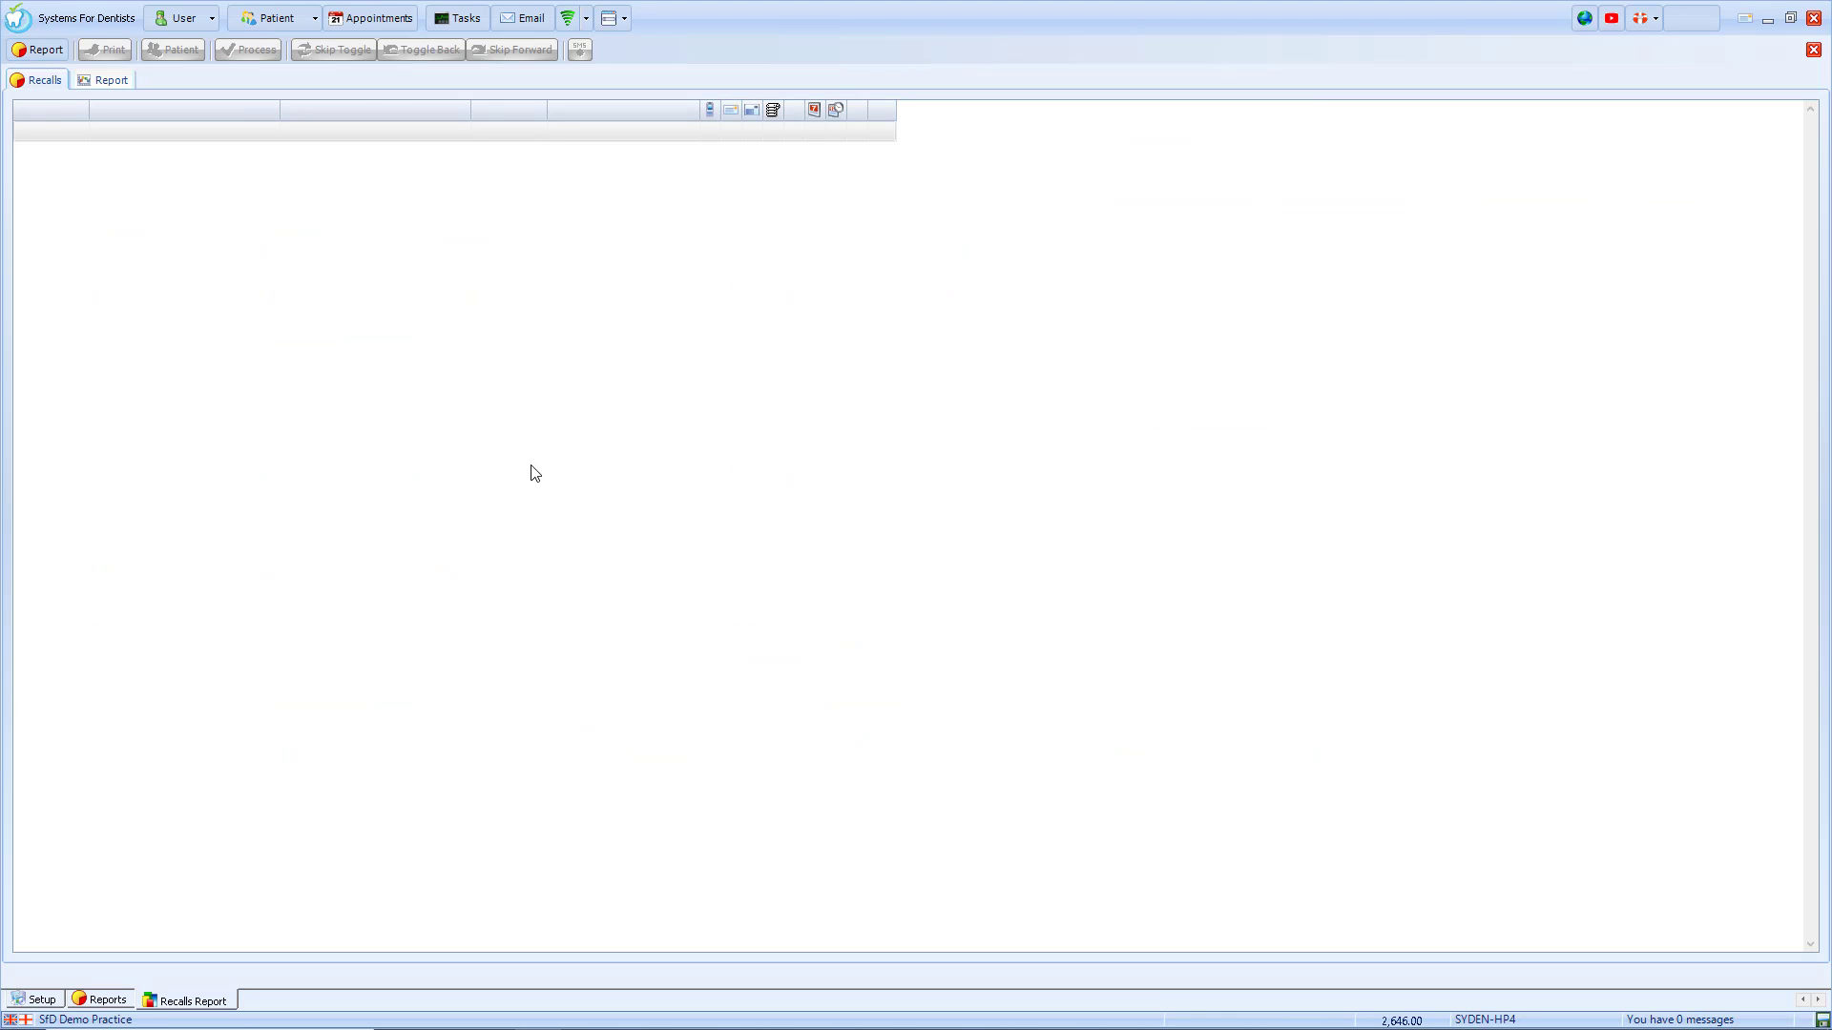
left_click(38, 50)
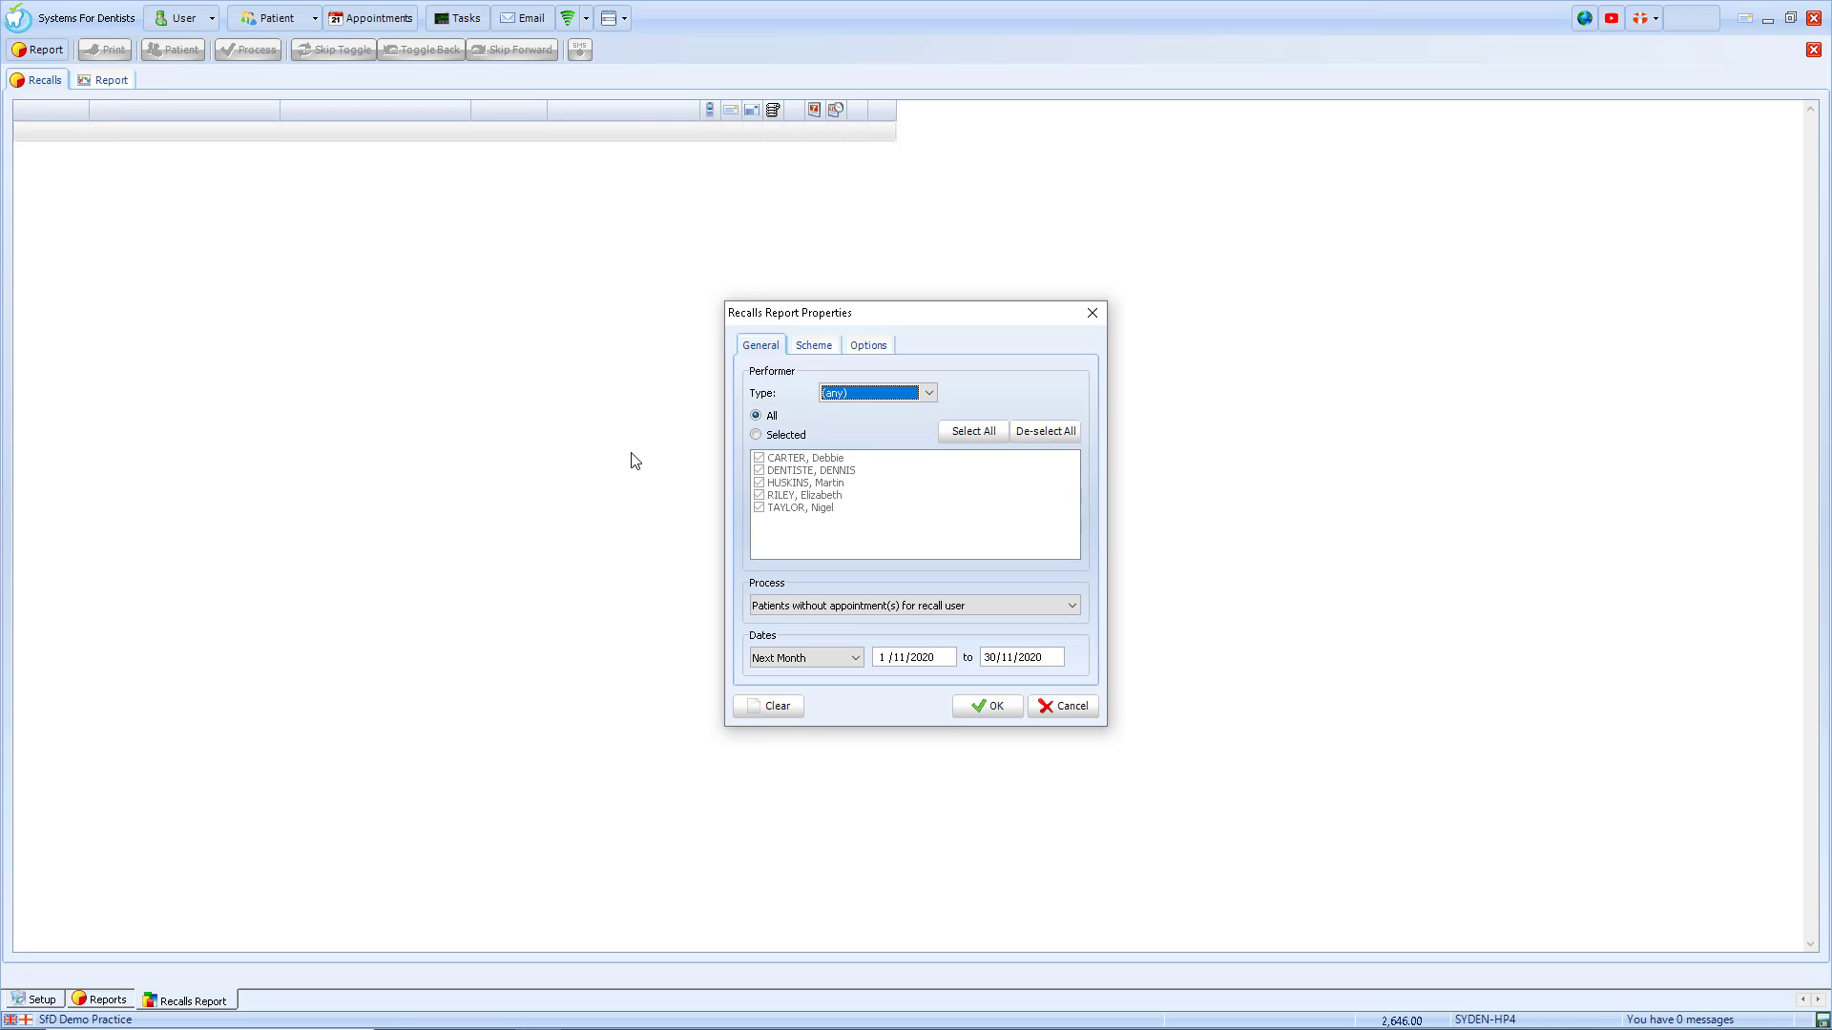
Set the report to selected performers with every performer ticked, keeping the performer type as (any).
left_click(909, 395)
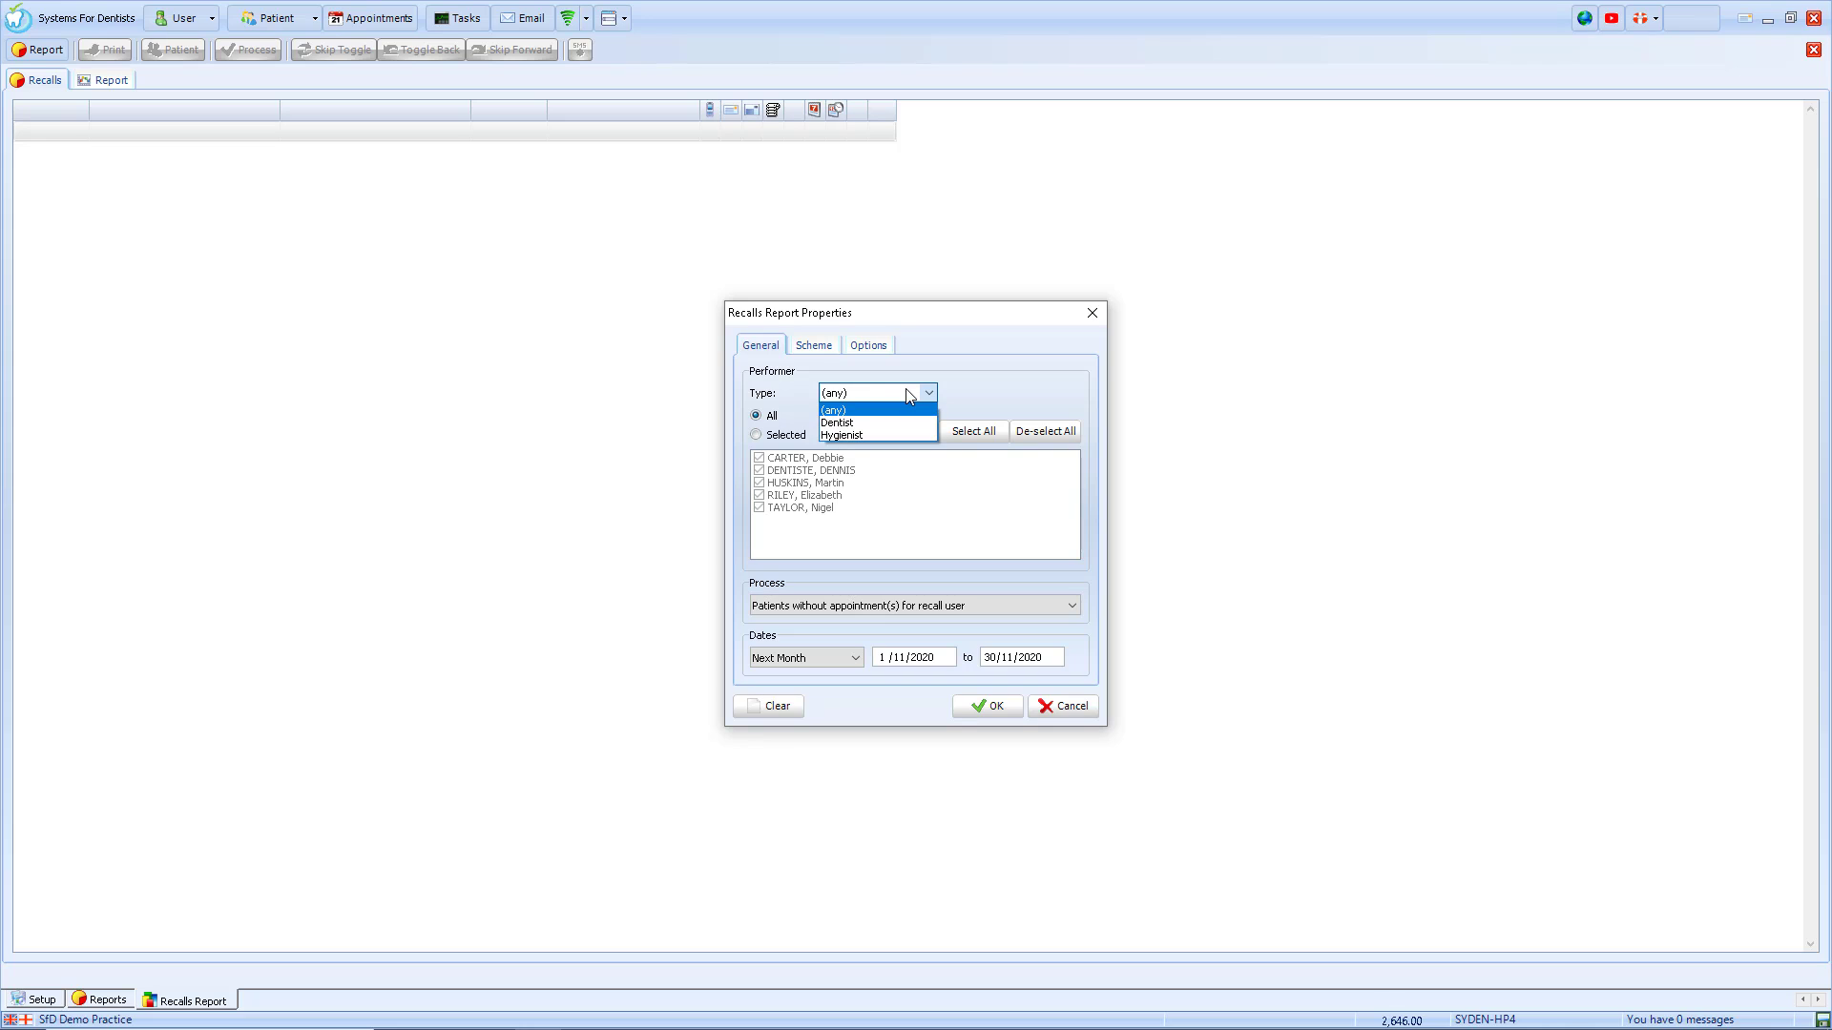
left_click(910, 395)
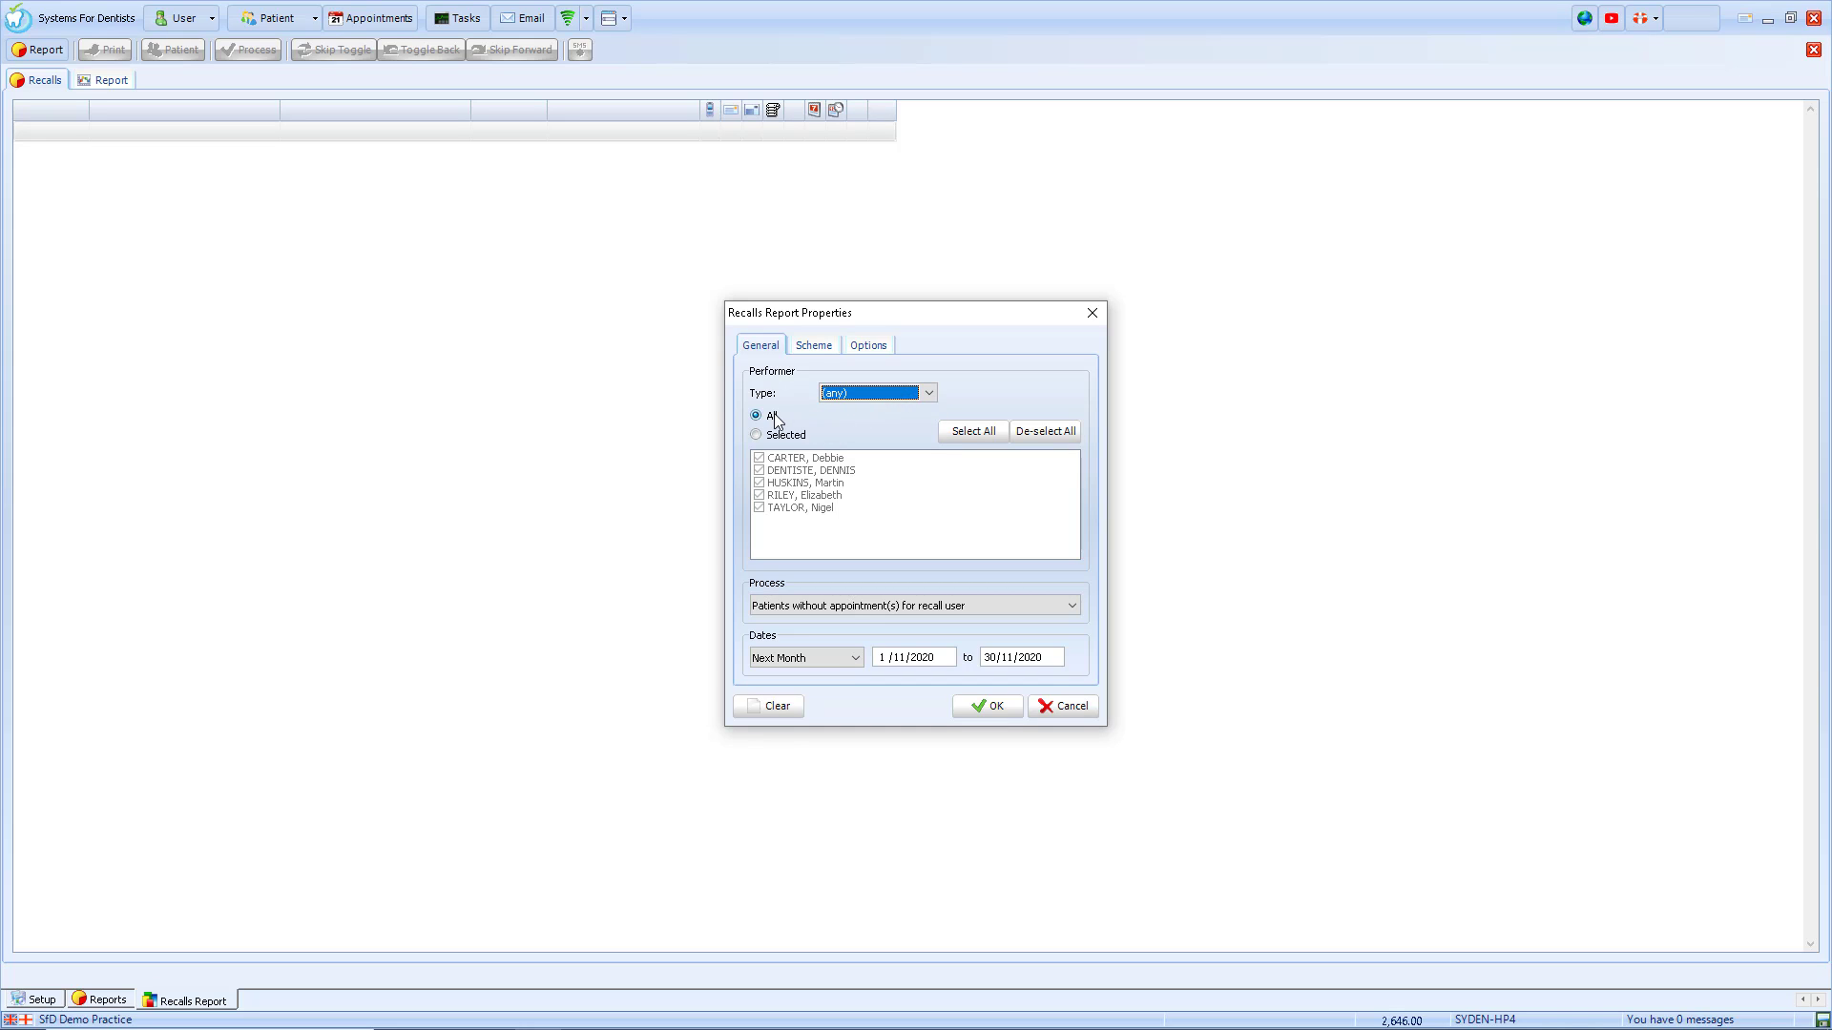
left_click(757, 435)
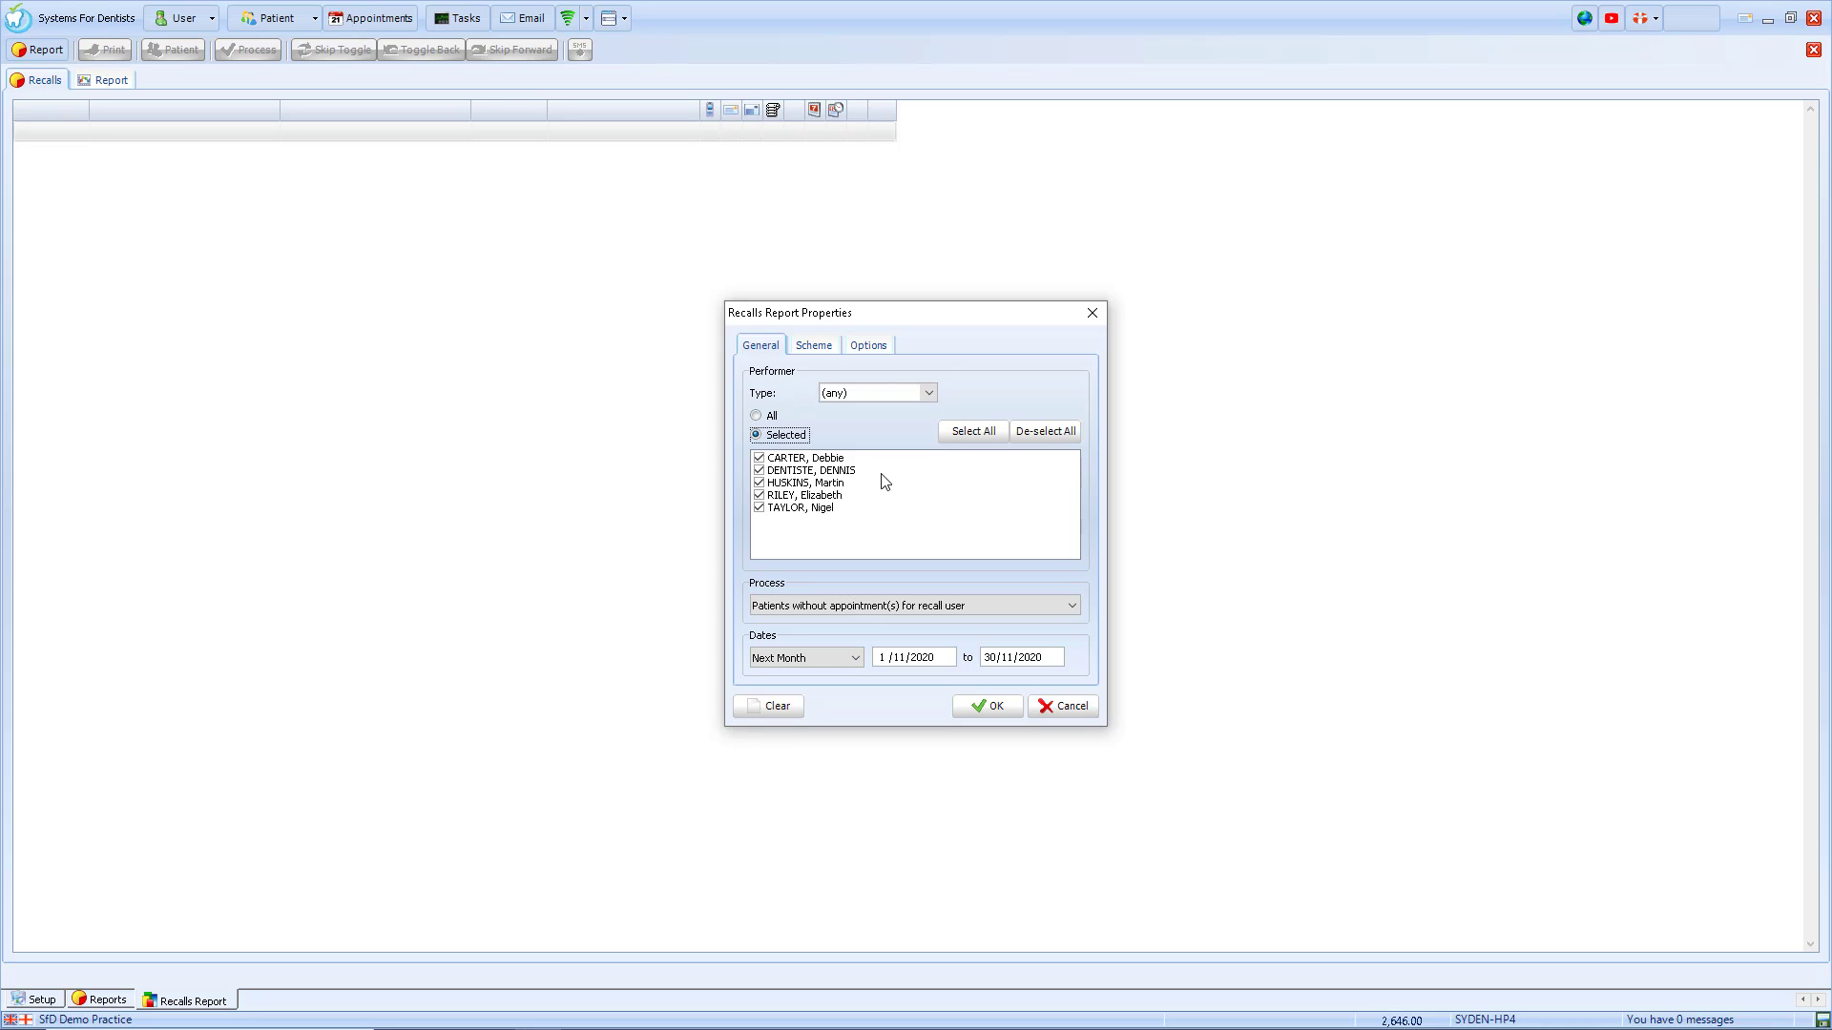
left_click(974, 431)
left_click(759, 483)
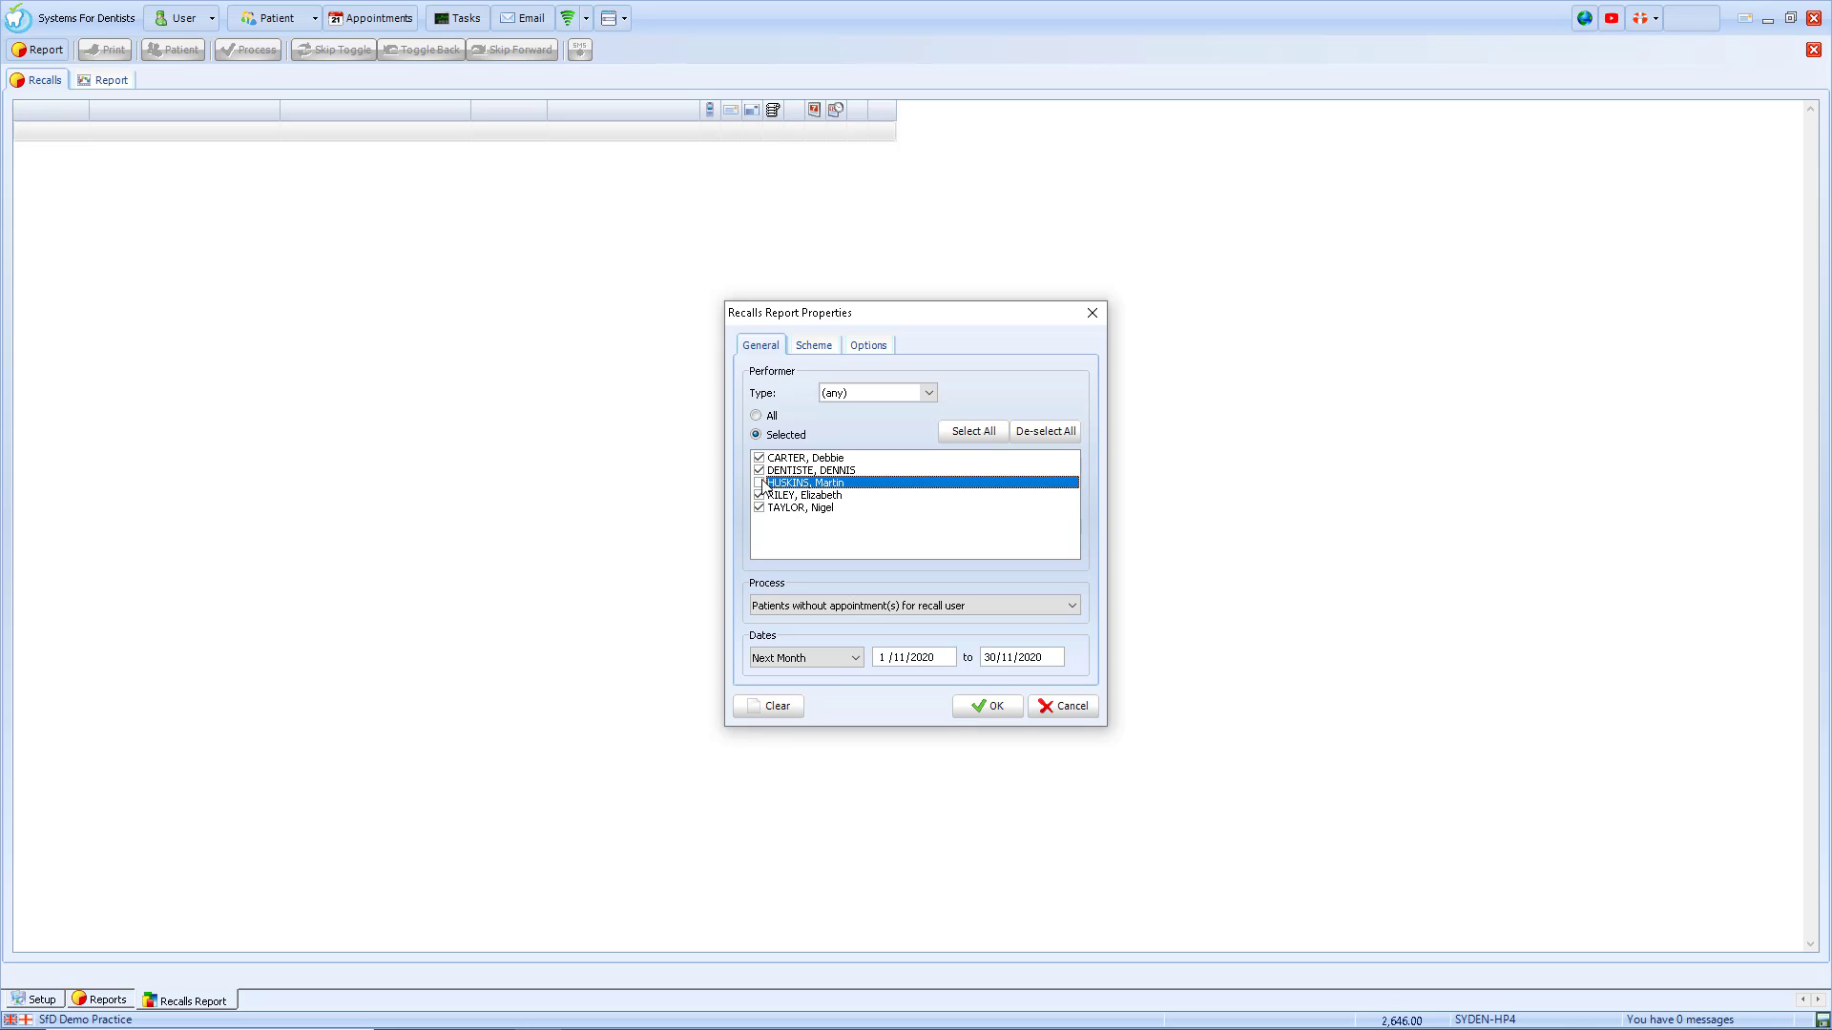
left_click(760, 483)
Review the process, date, scheme and output options, and run the report for next month's patients without appointment(s) for recall user.
left_click(911, 611)
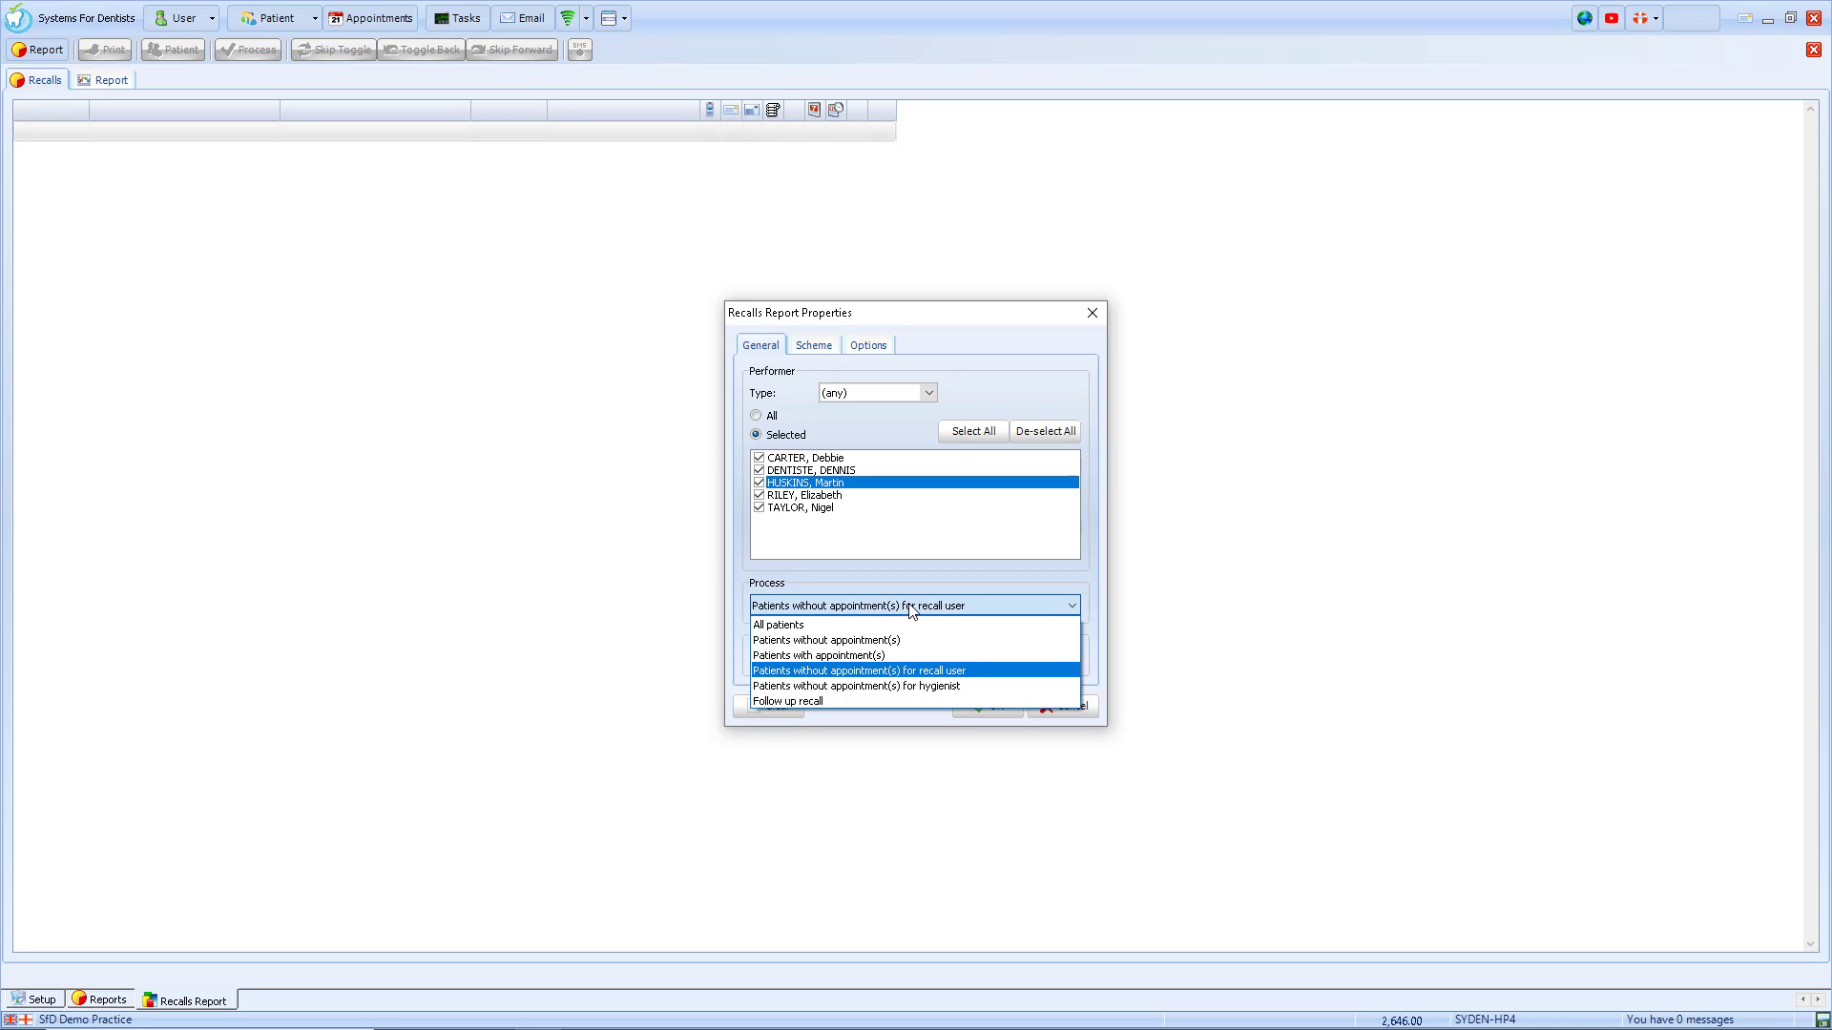
left_click(911, 607)
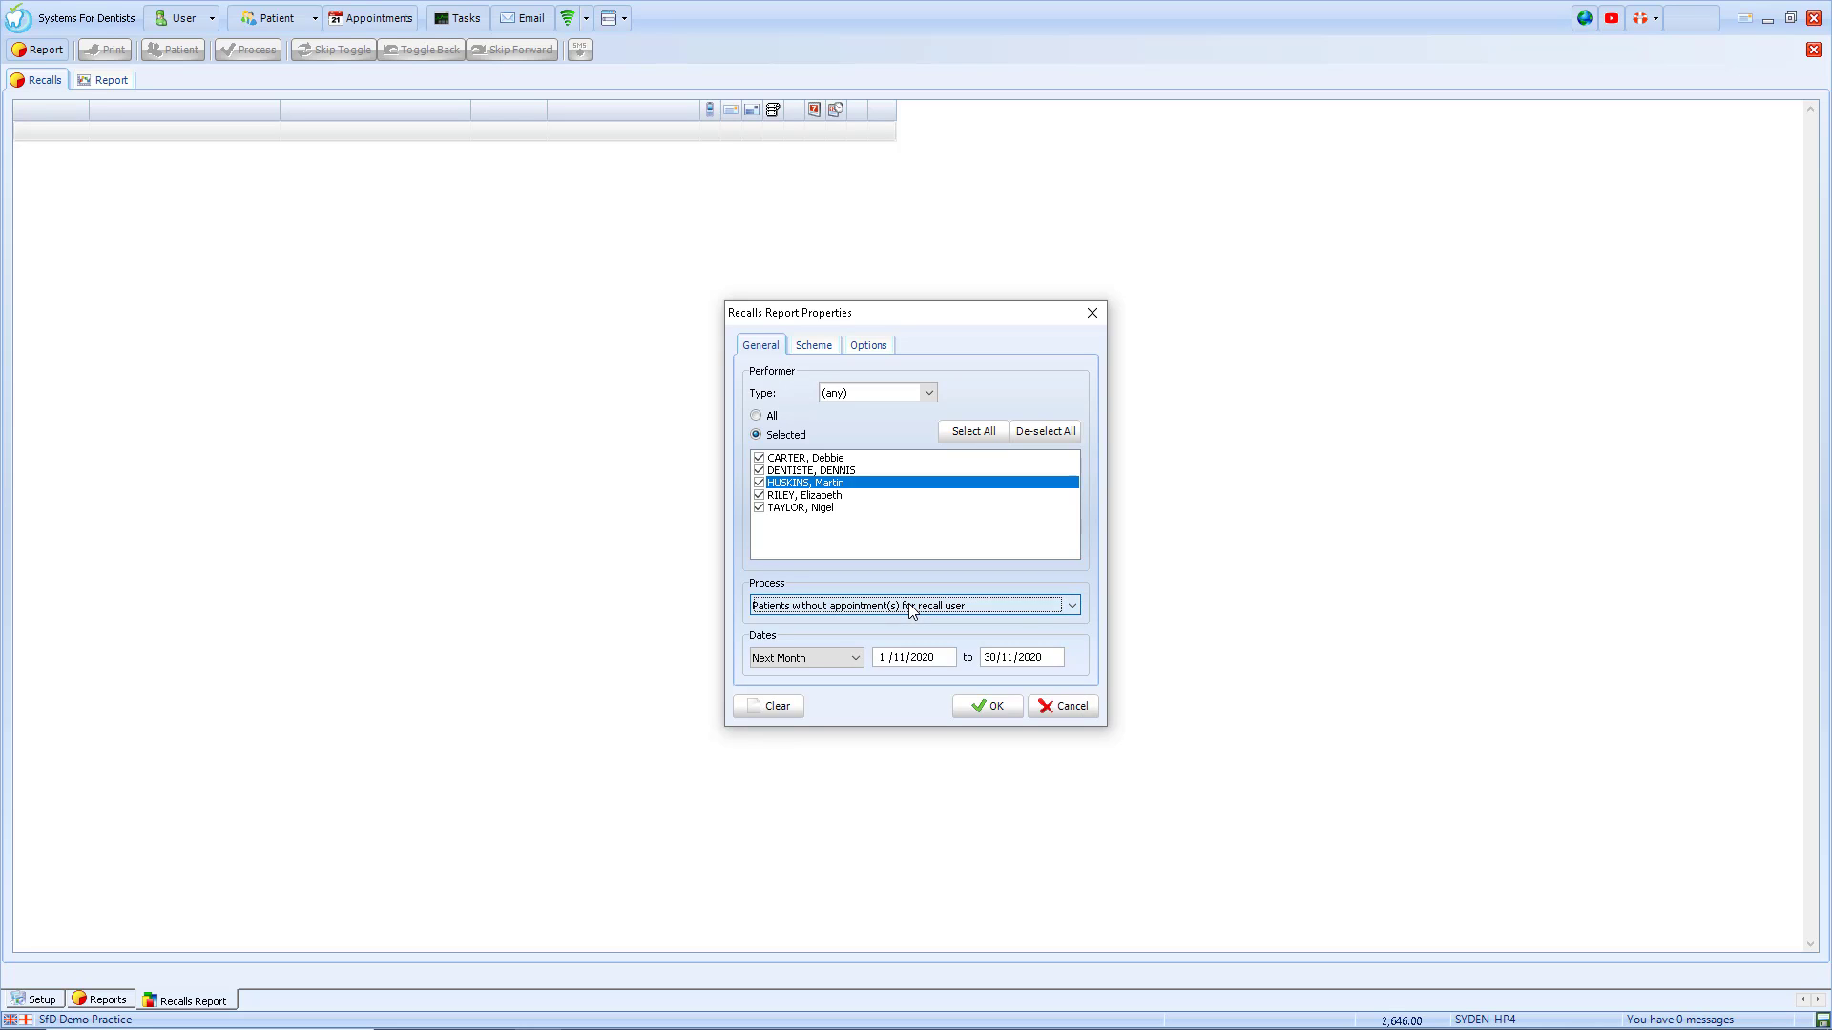
left_click(856, 658)
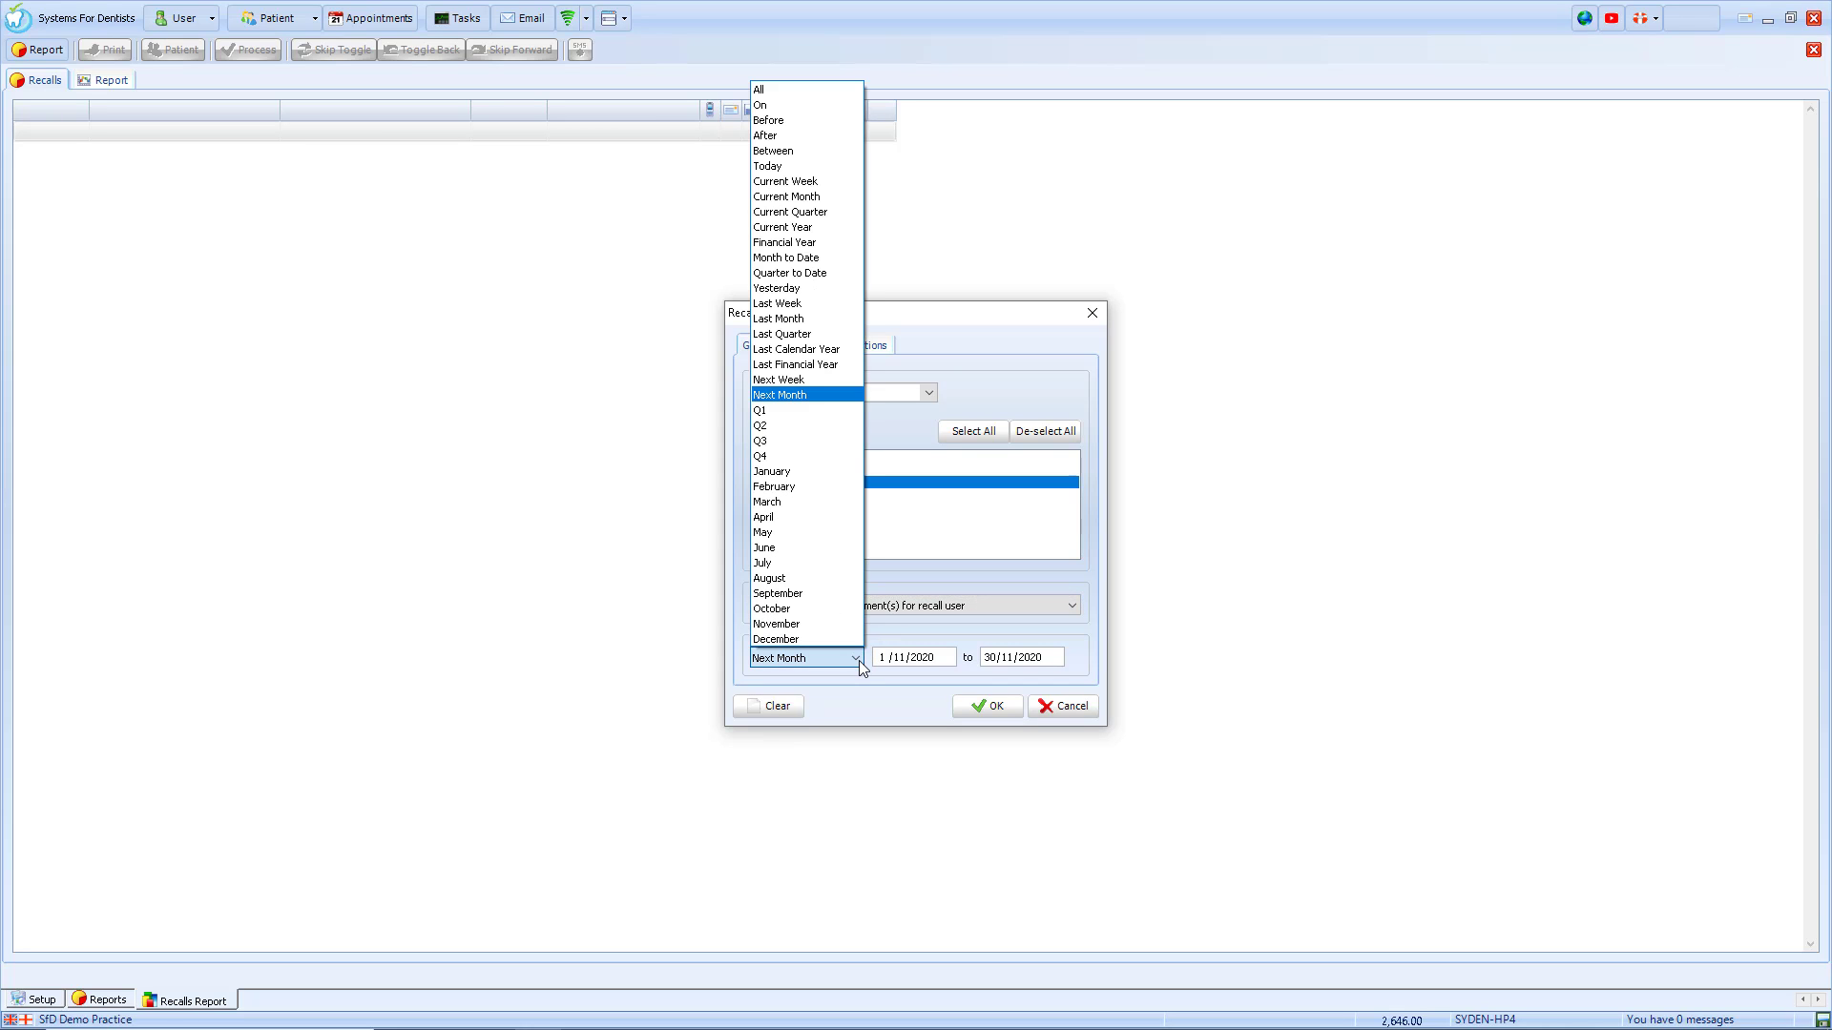
left_click(859, 660)
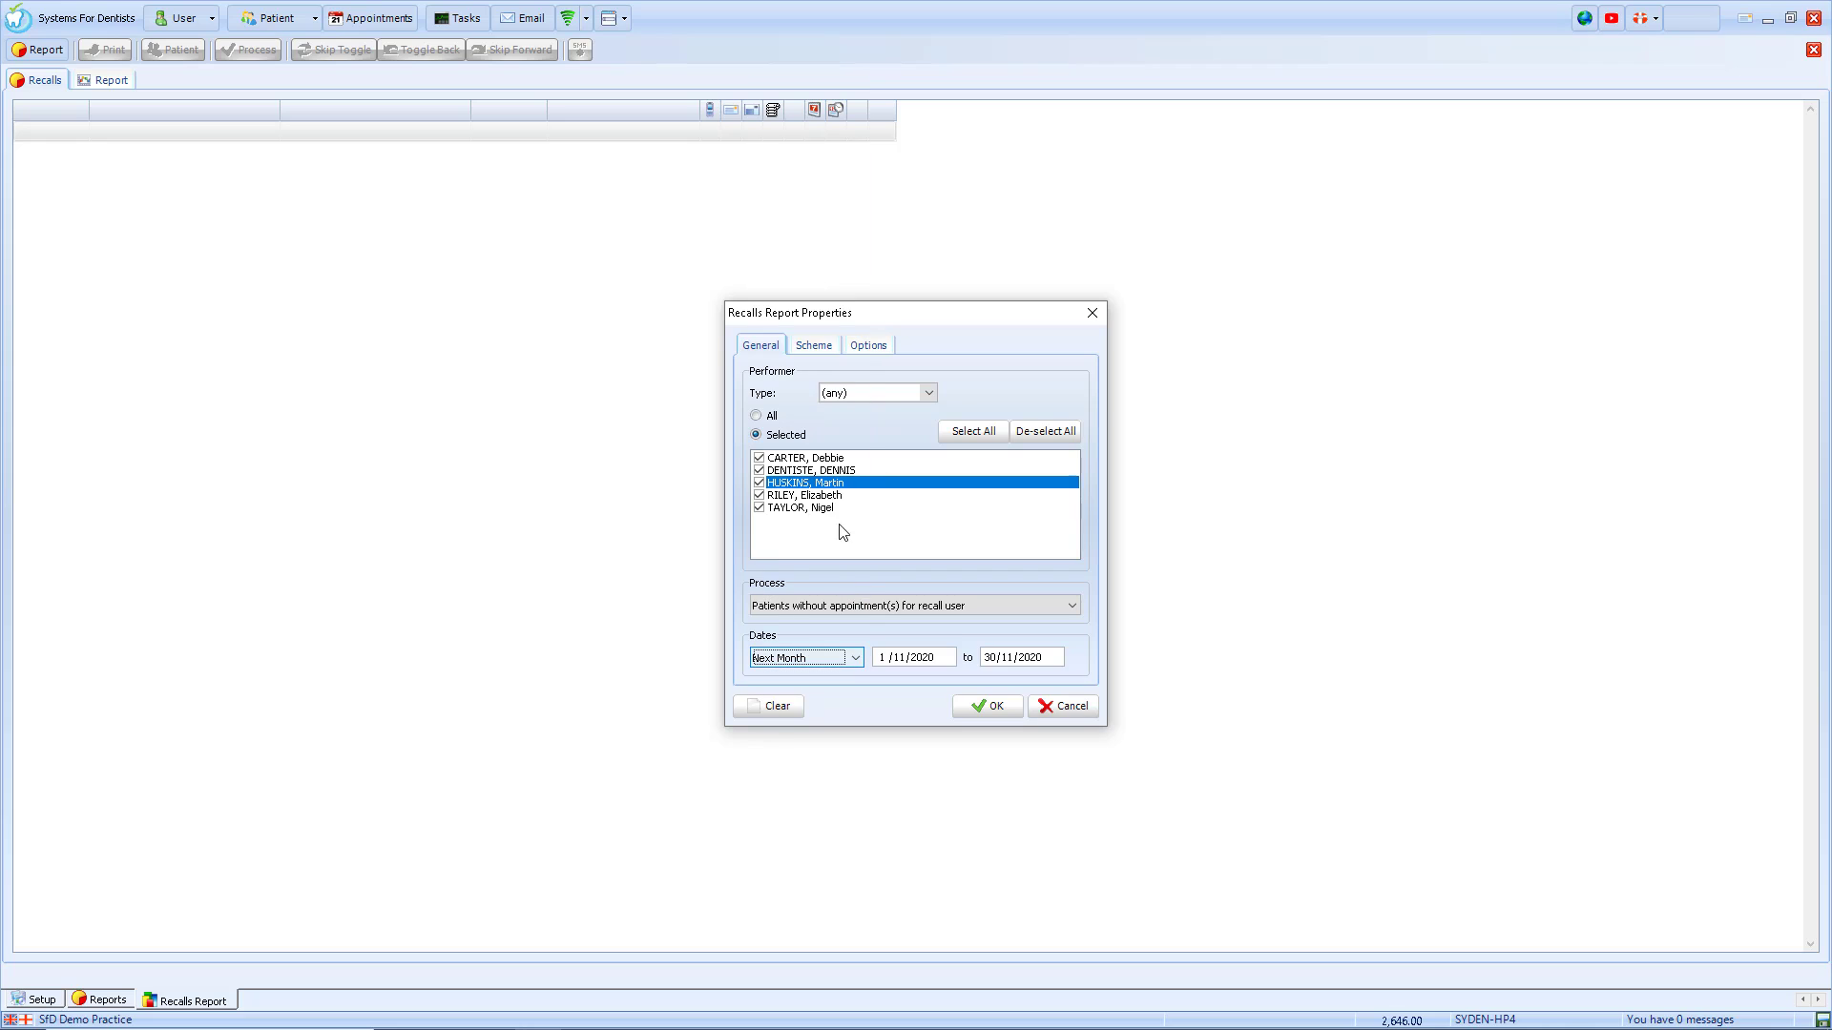
left_click(814, 348)
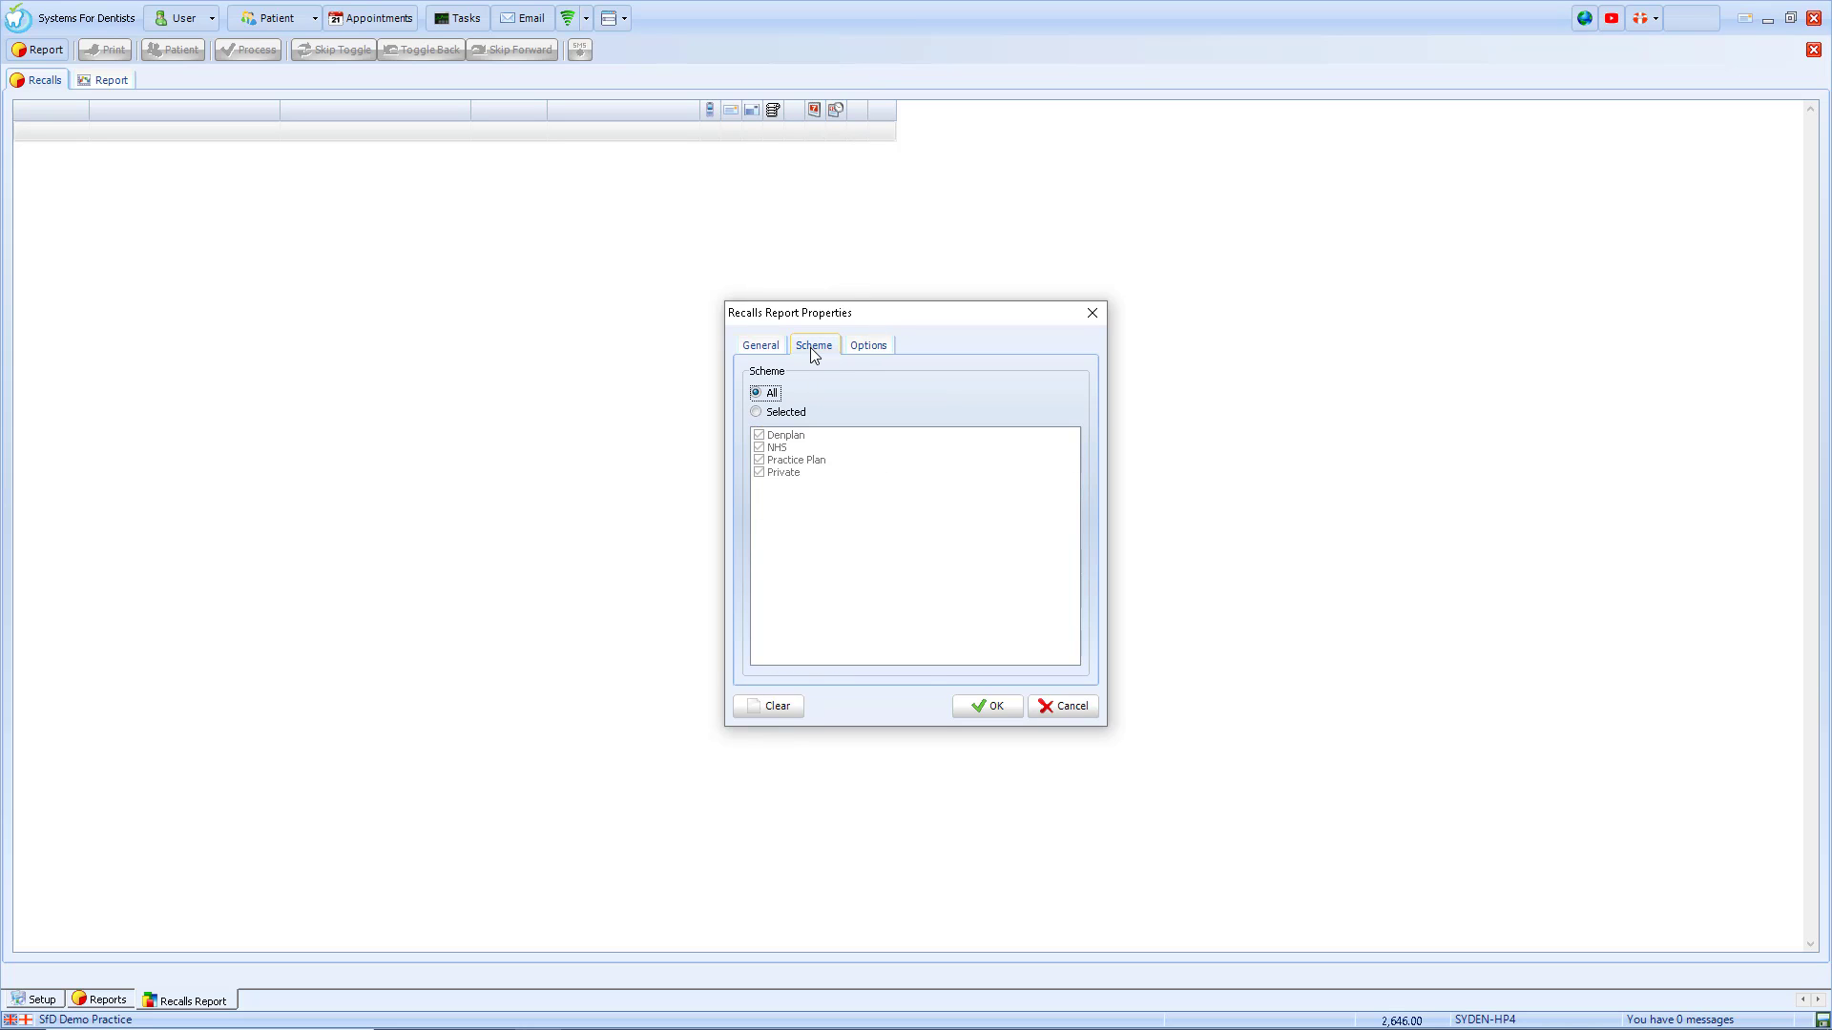
left_click(873, 351)
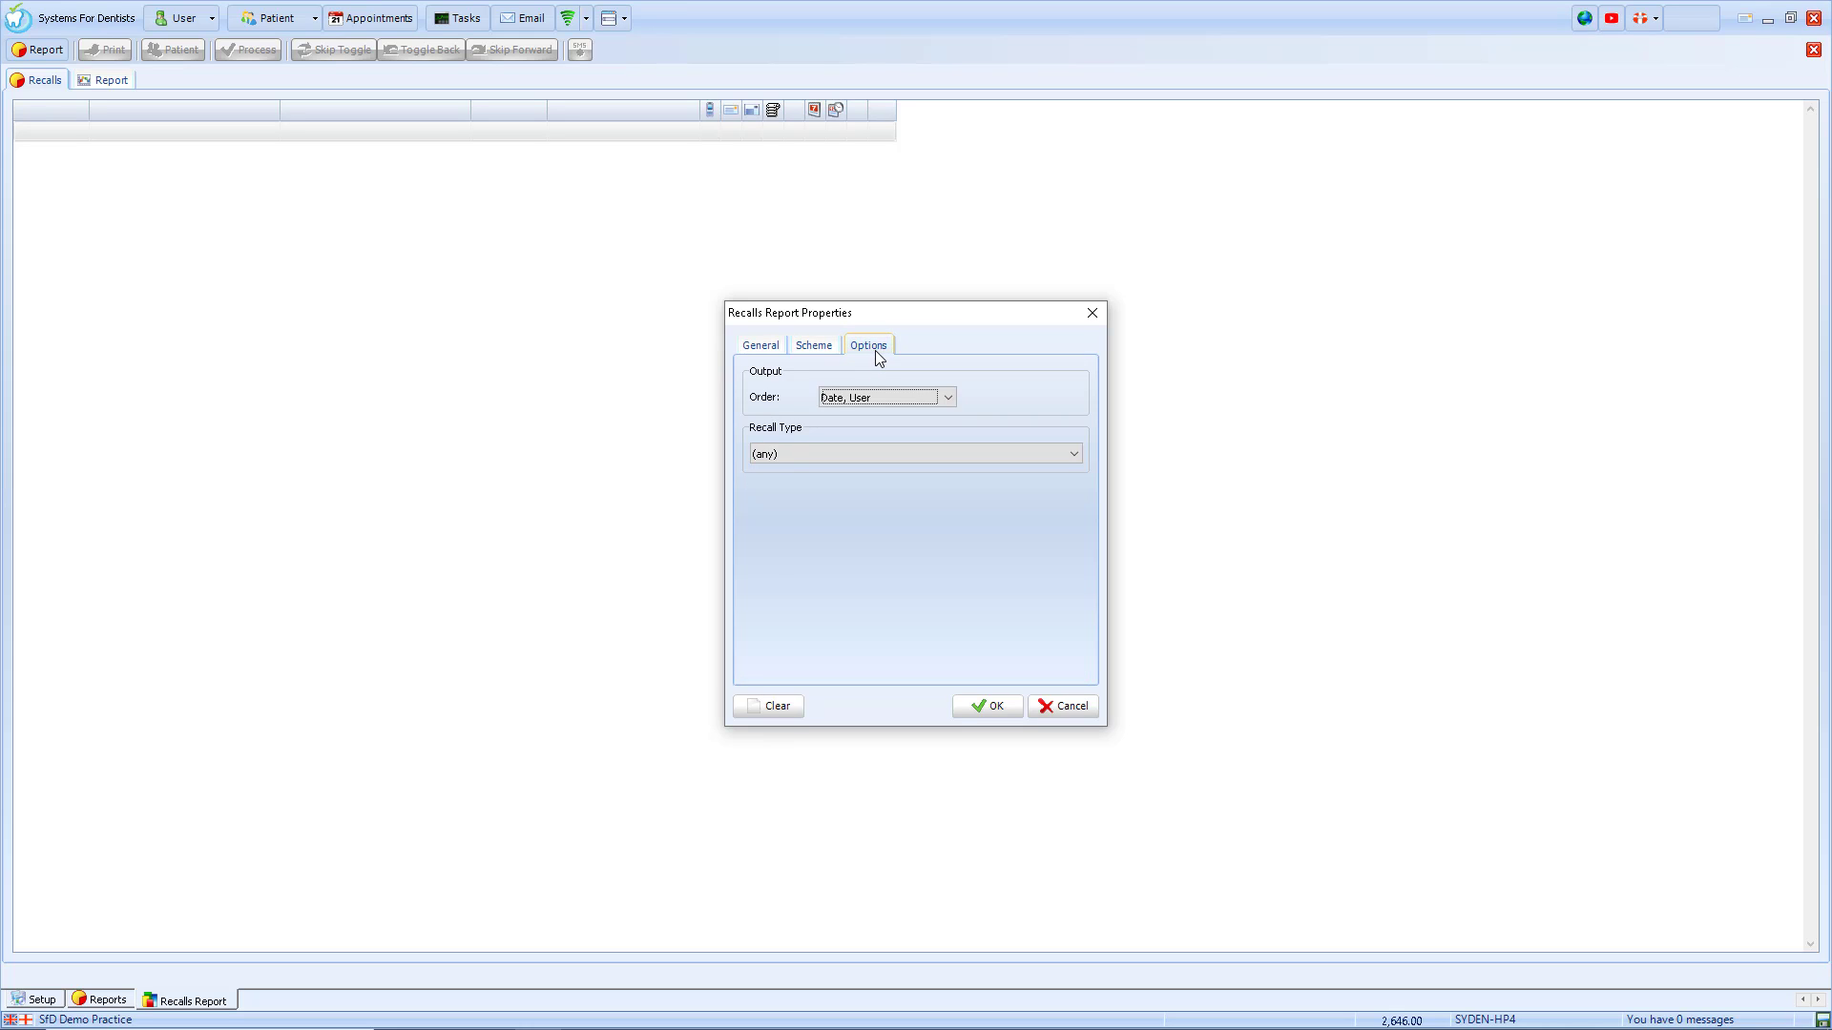
left_click(761, 346)
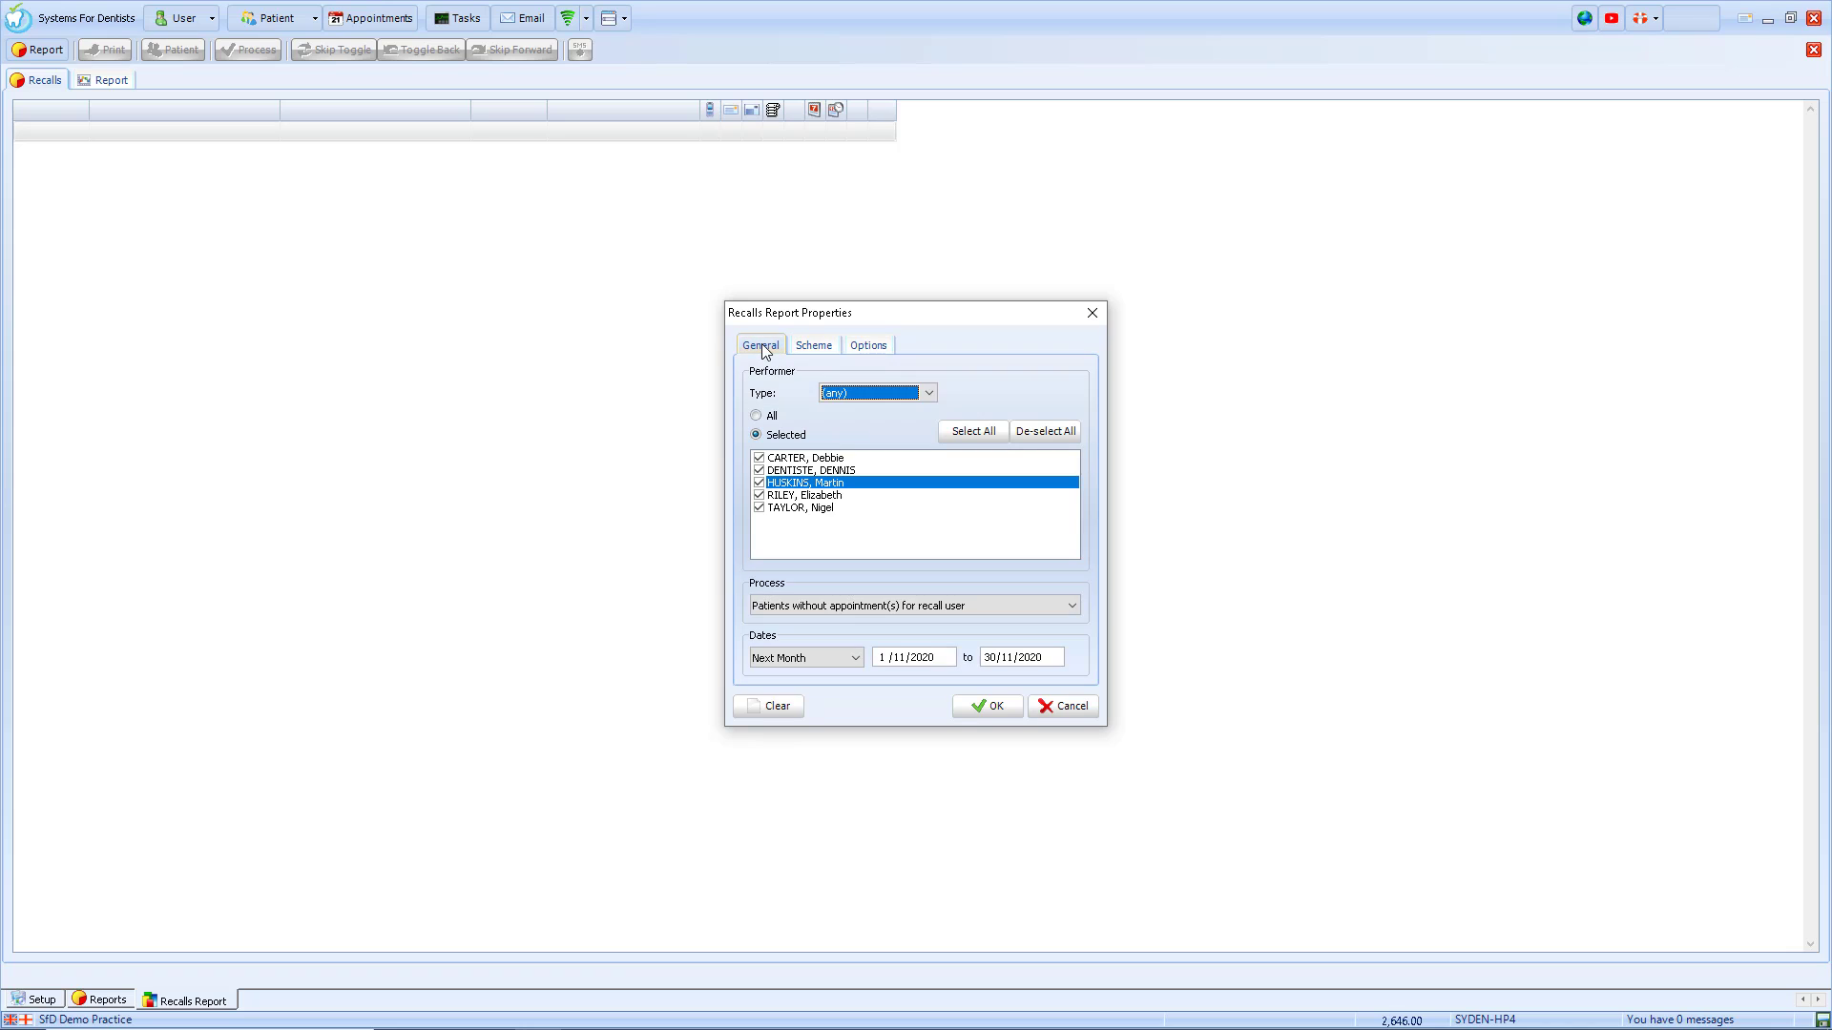
left_click(970, 710)
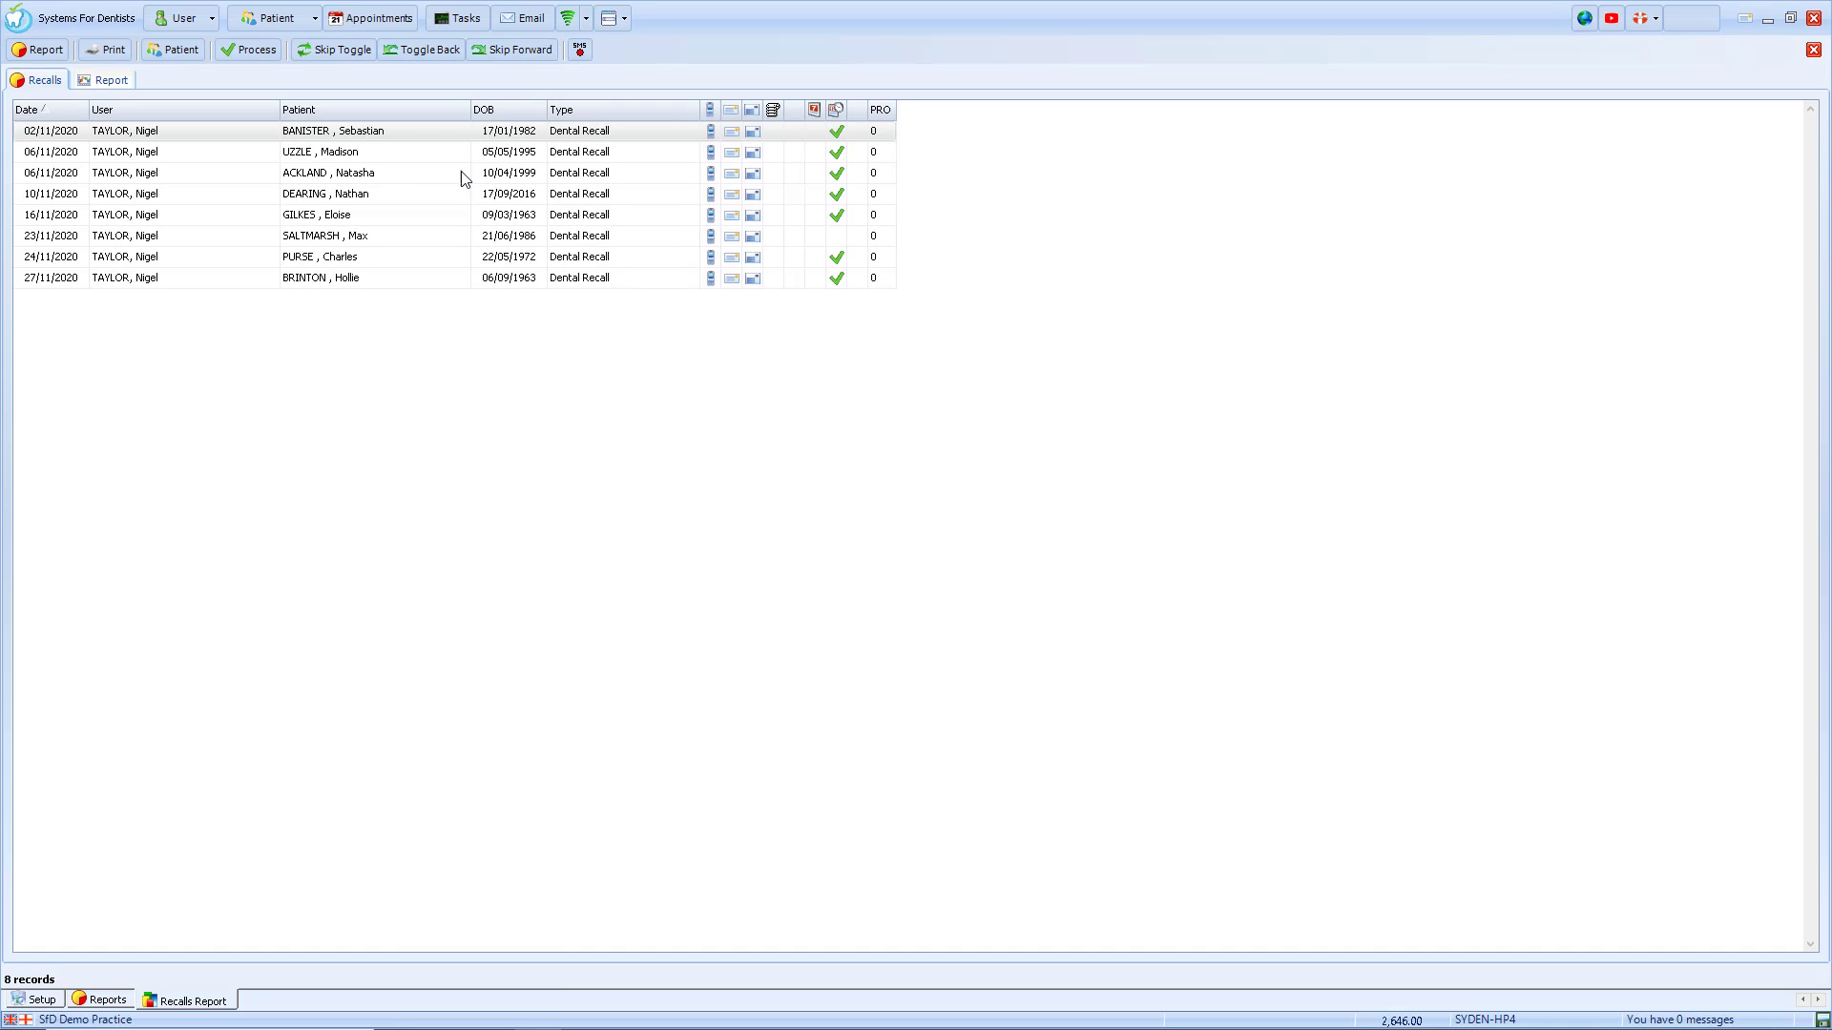
Mark the 02/11/2020 recall as skipped and remove the skip mark again.
left_click(391, 132)
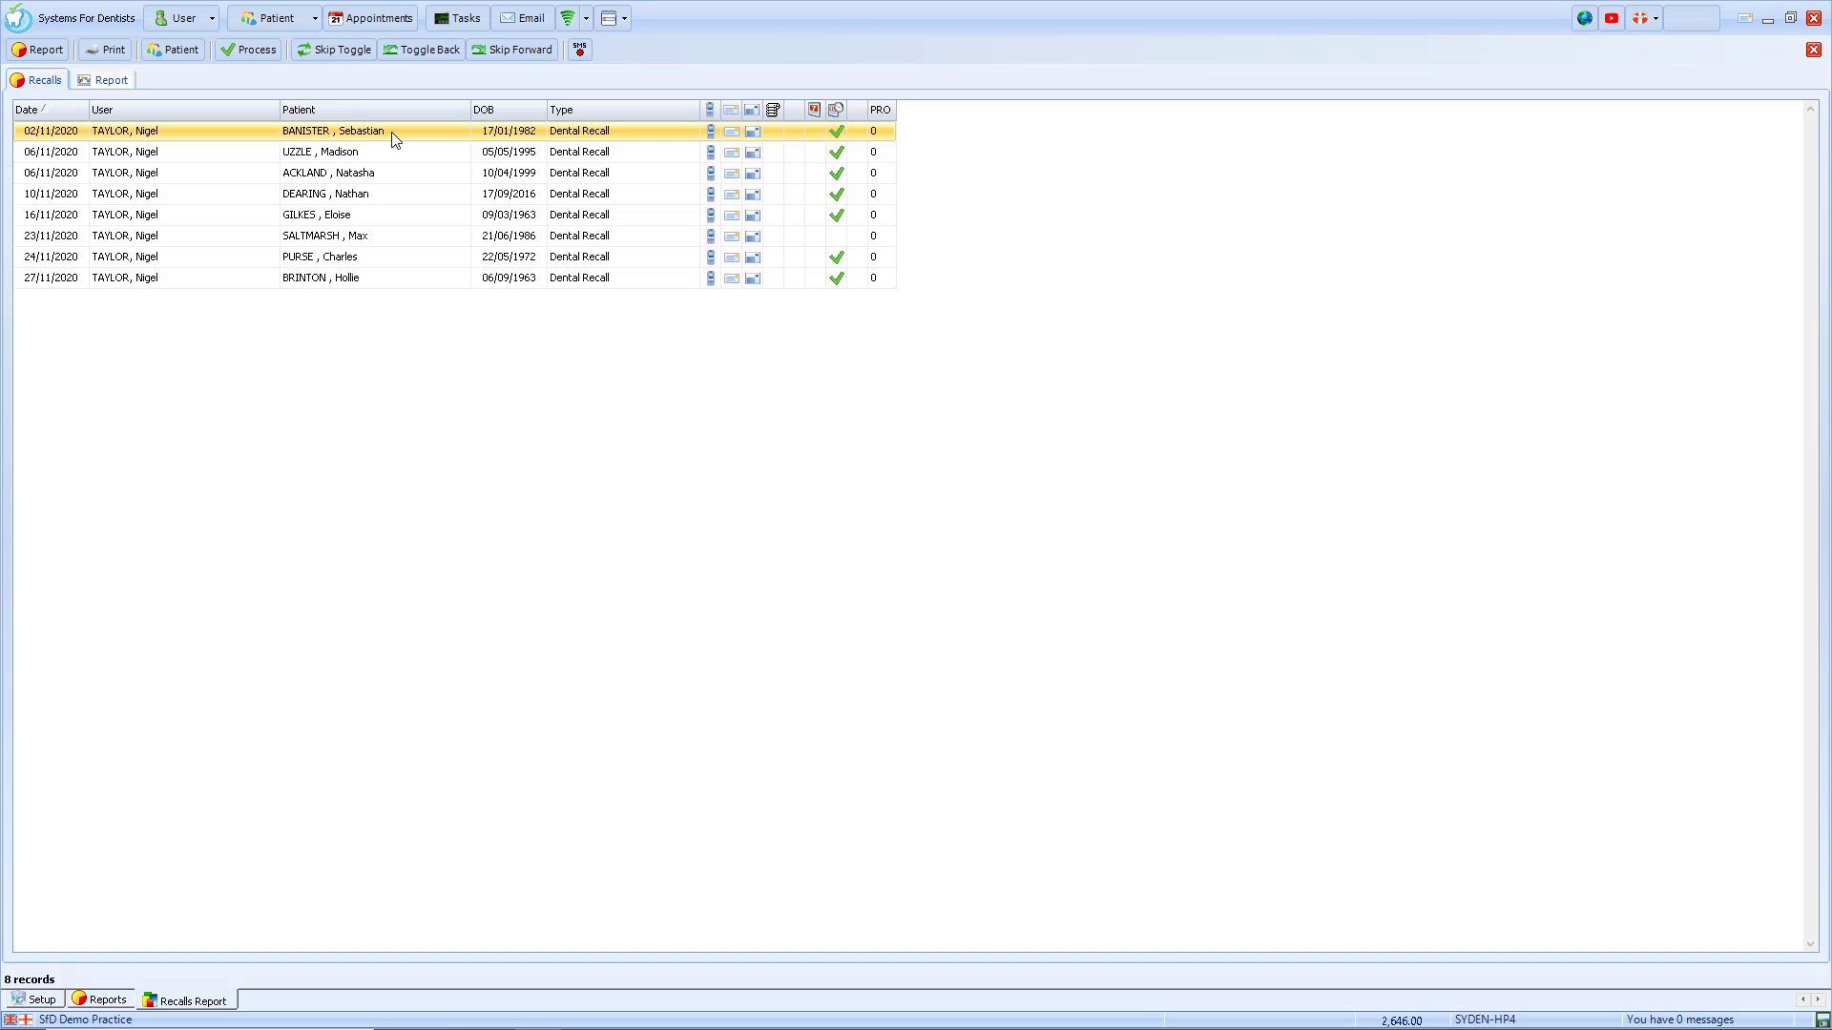
left_click(344, 54)
left_click(344, 53)
Skip all recalls from the 10/11/2020 entry forward, and toggle the skip marks back through the list.
left_click(346, 194)
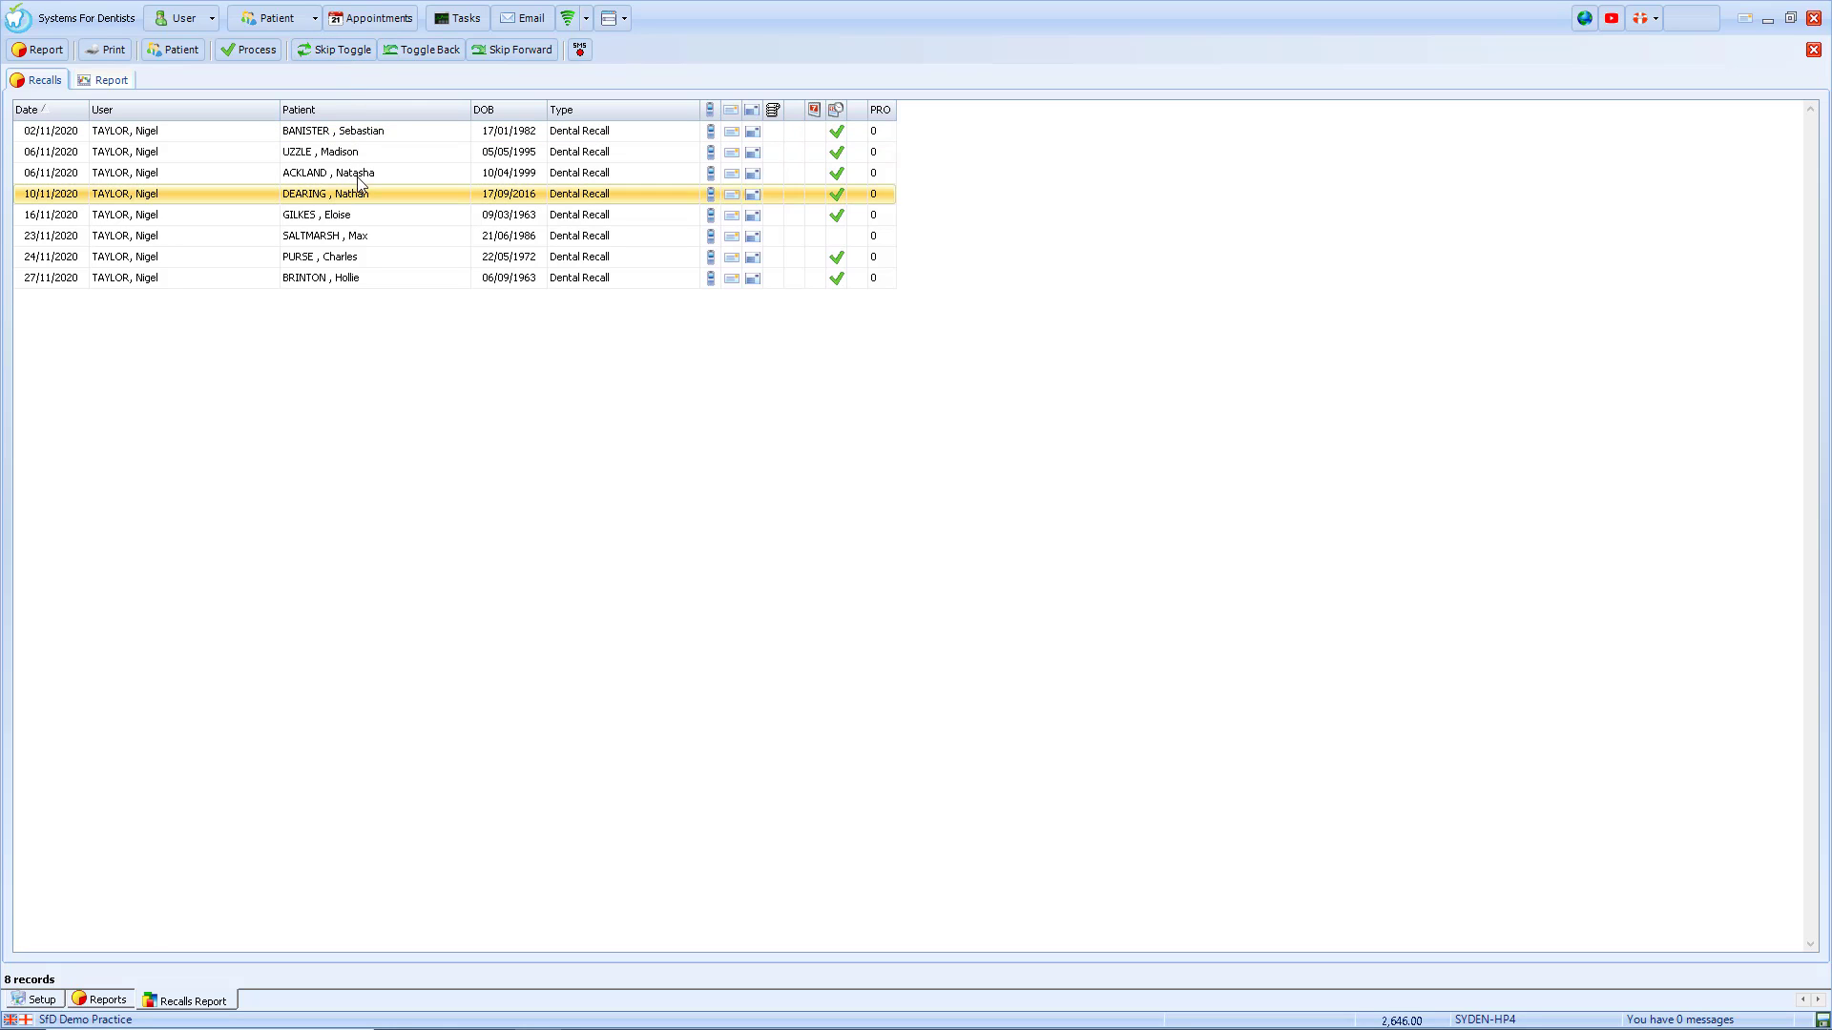
left_click(496, 54)
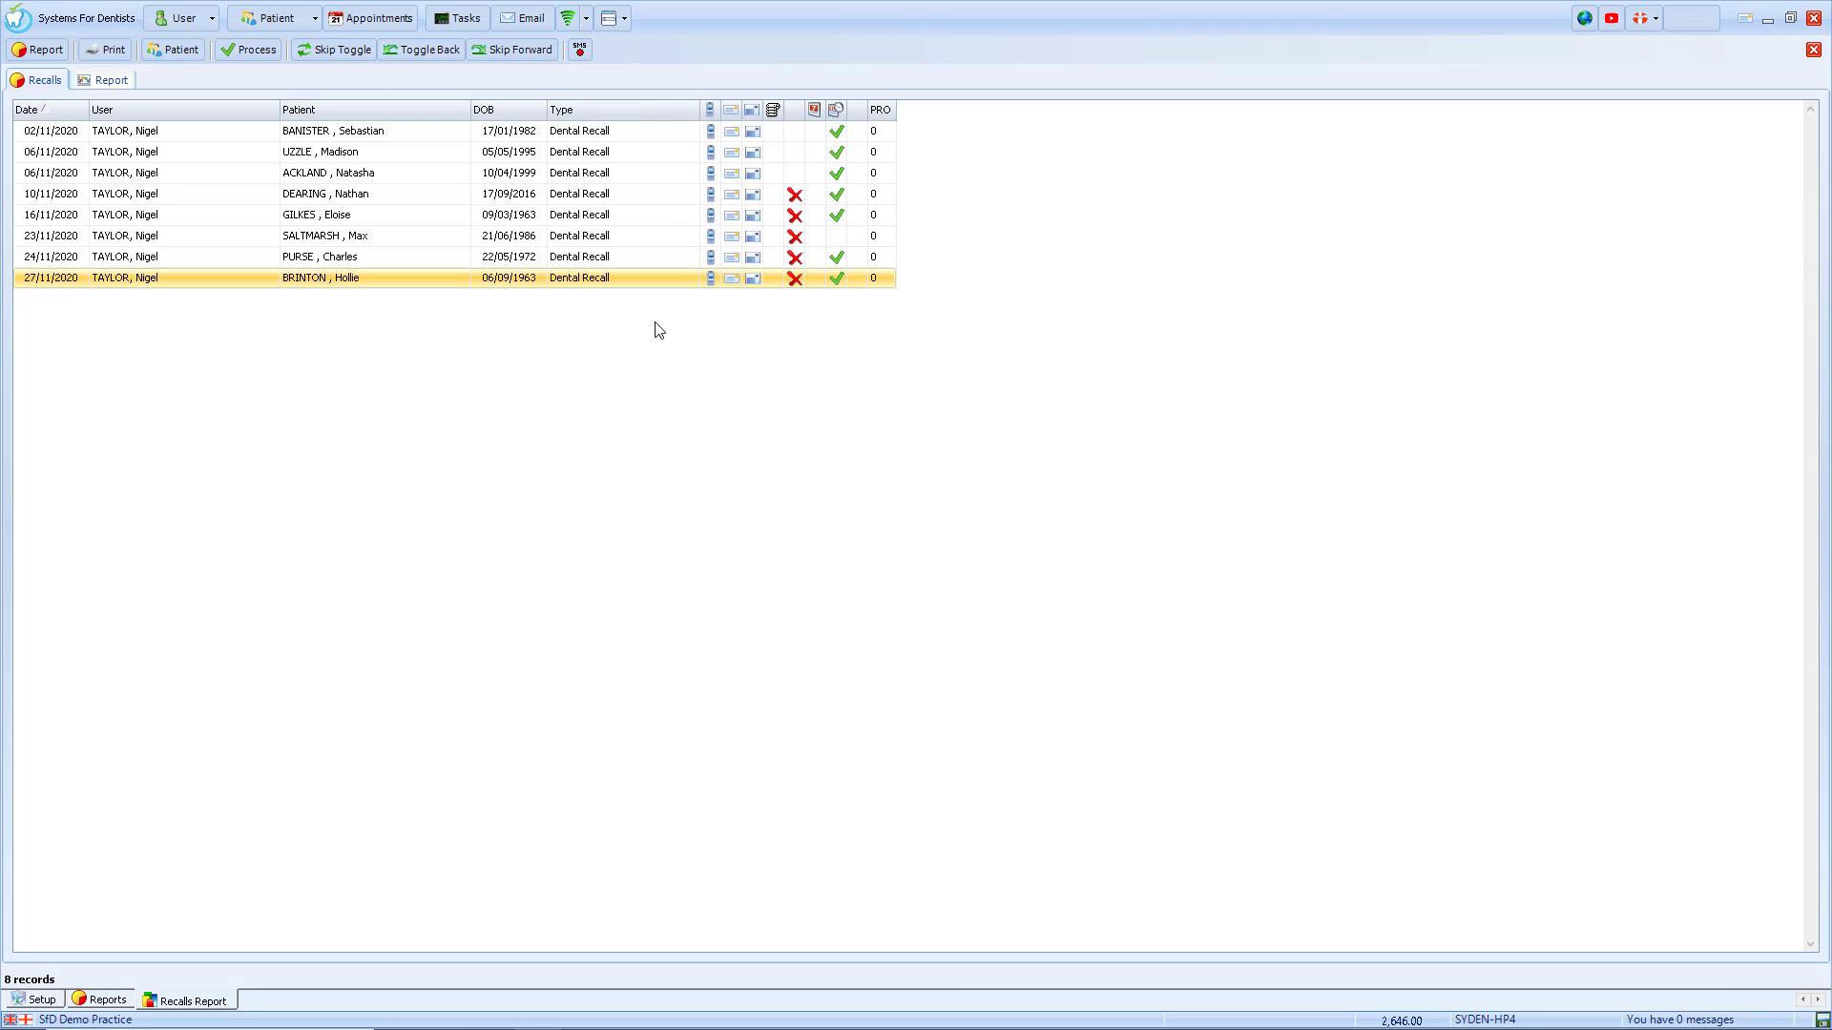
left_click(409, 54)
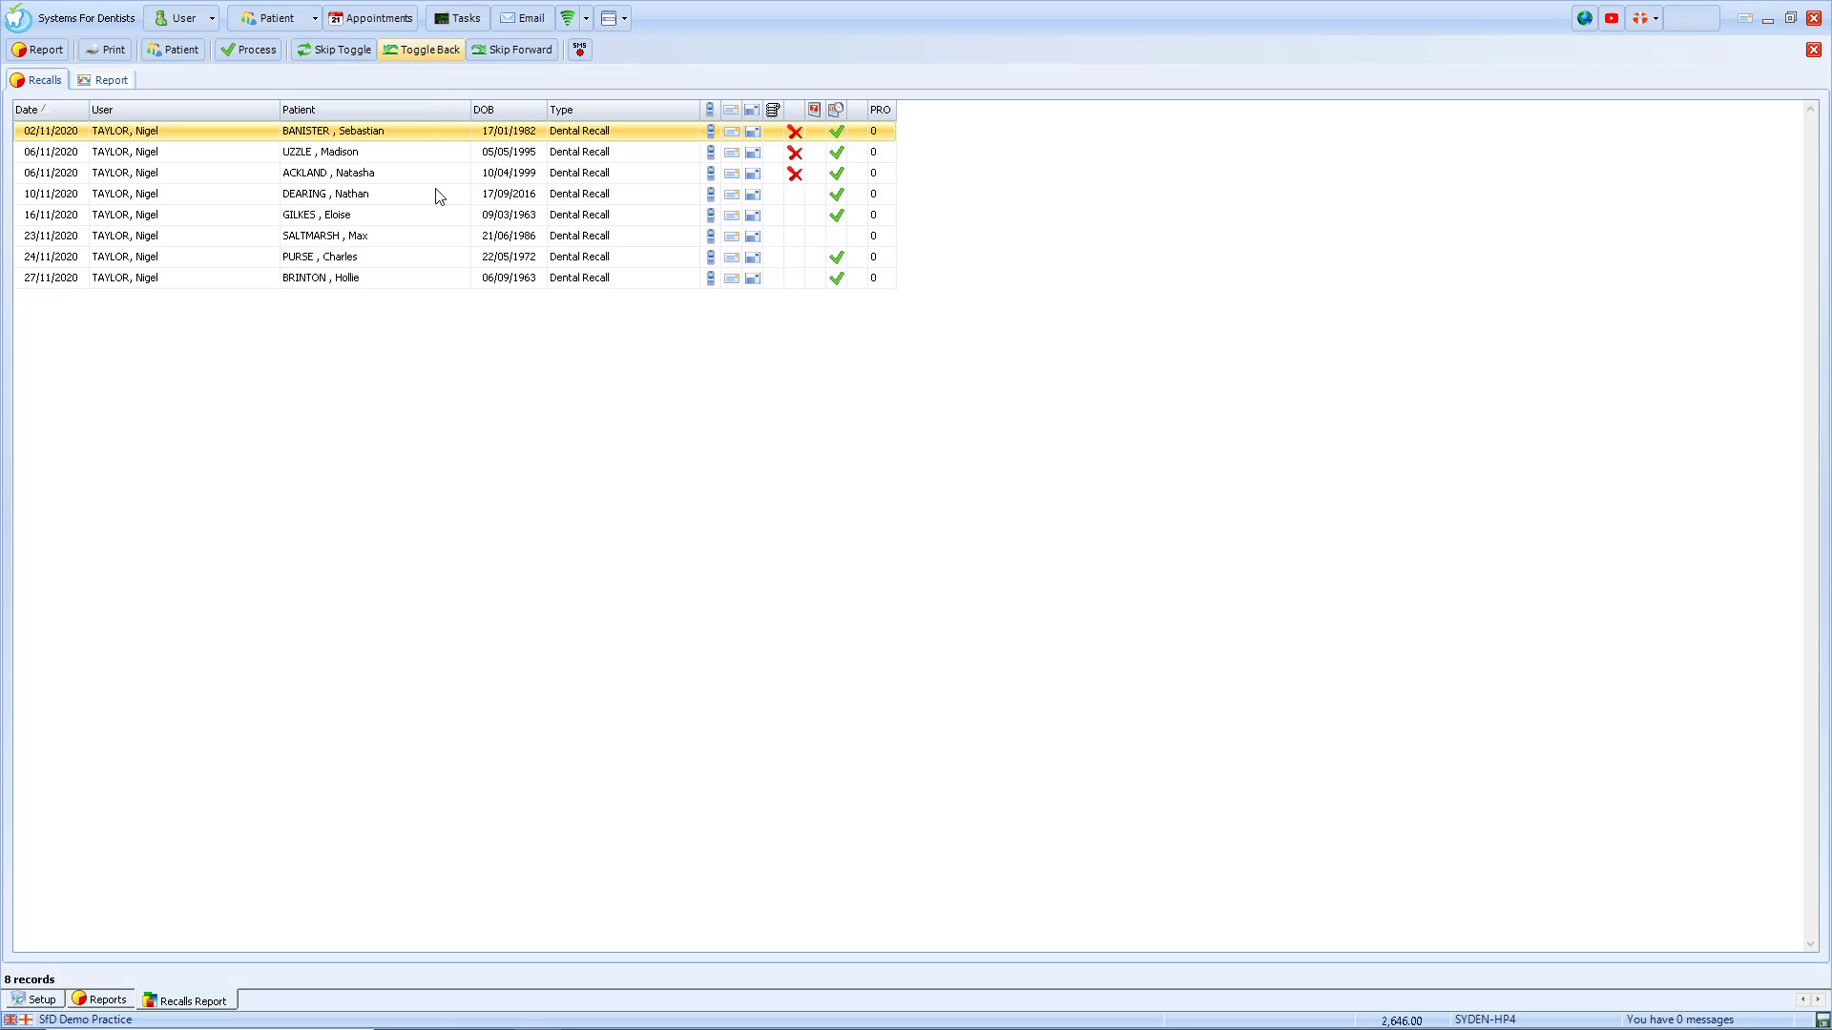
Remove the skip marks from the 02/11/2020 recall and both 06/11/2020 recalls.
left_click(795, 133)
left_click(793, 154)
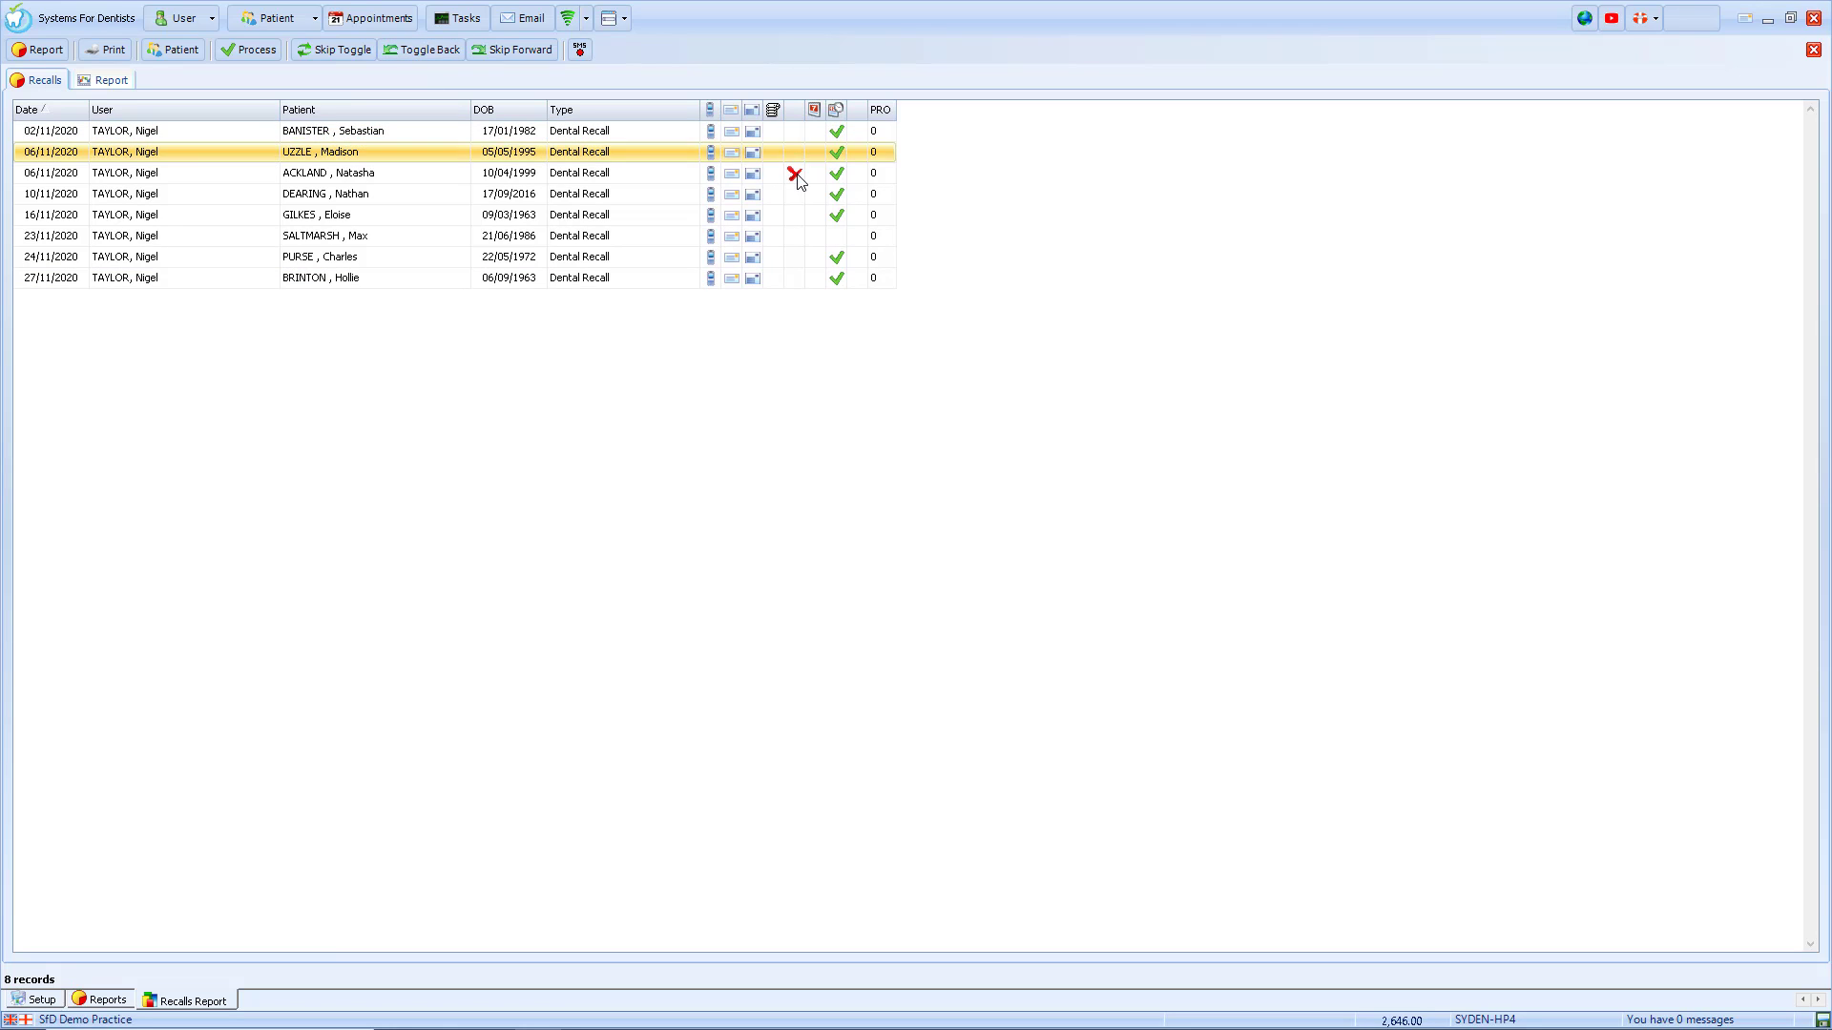
left_click(792, 174)
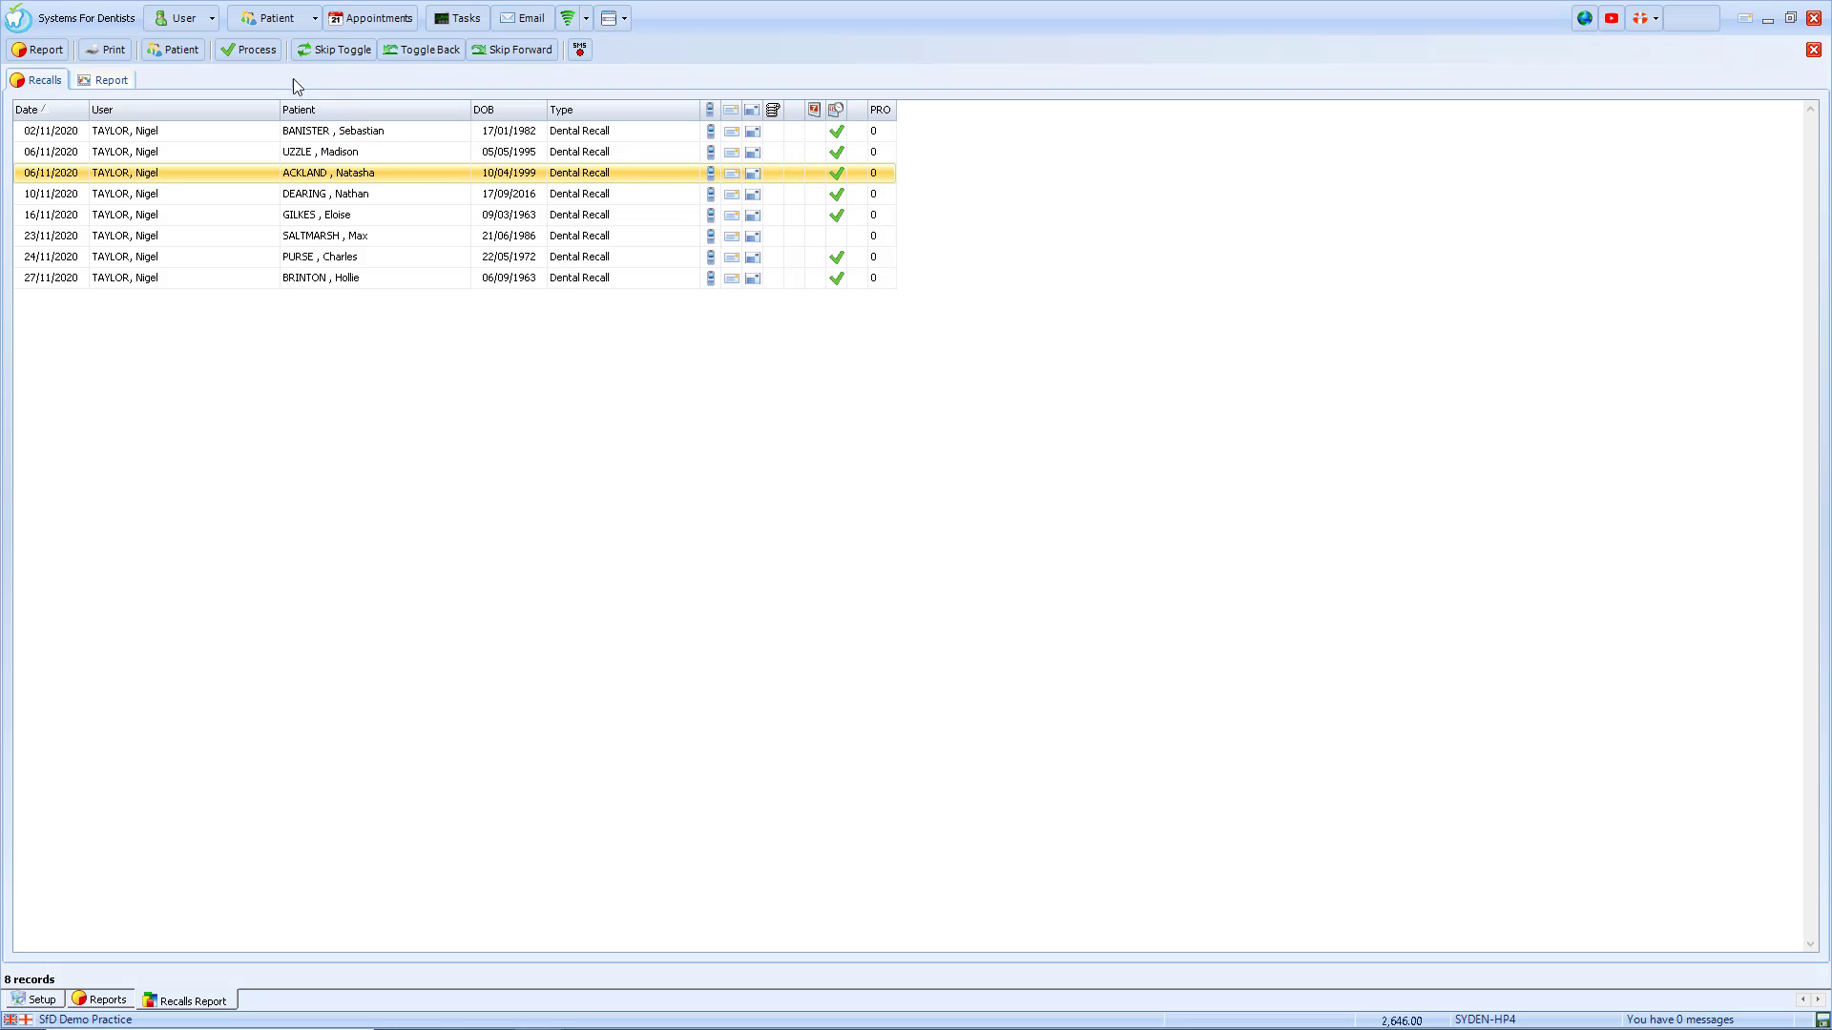
Process the listed recalls as letters using the \Recall\Dental Recall template, leaving Reprocess off.
left_click(256, 50)
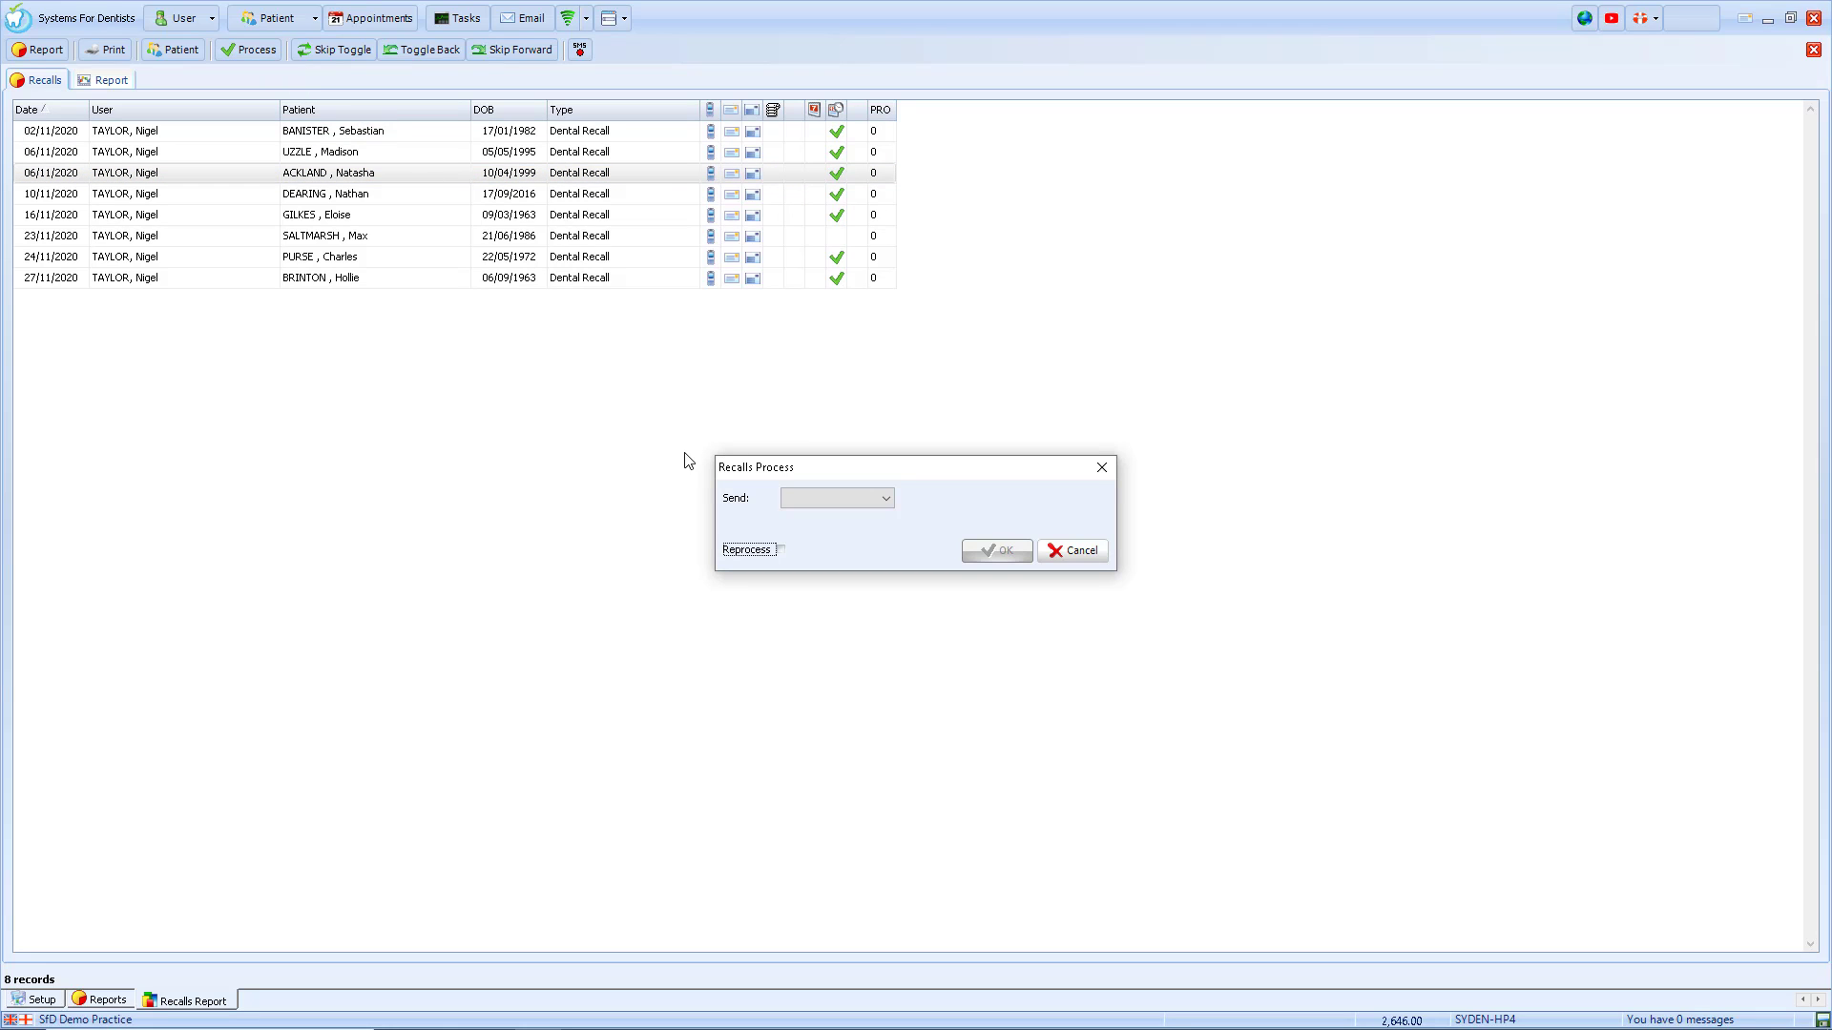
left_click(824, 500)
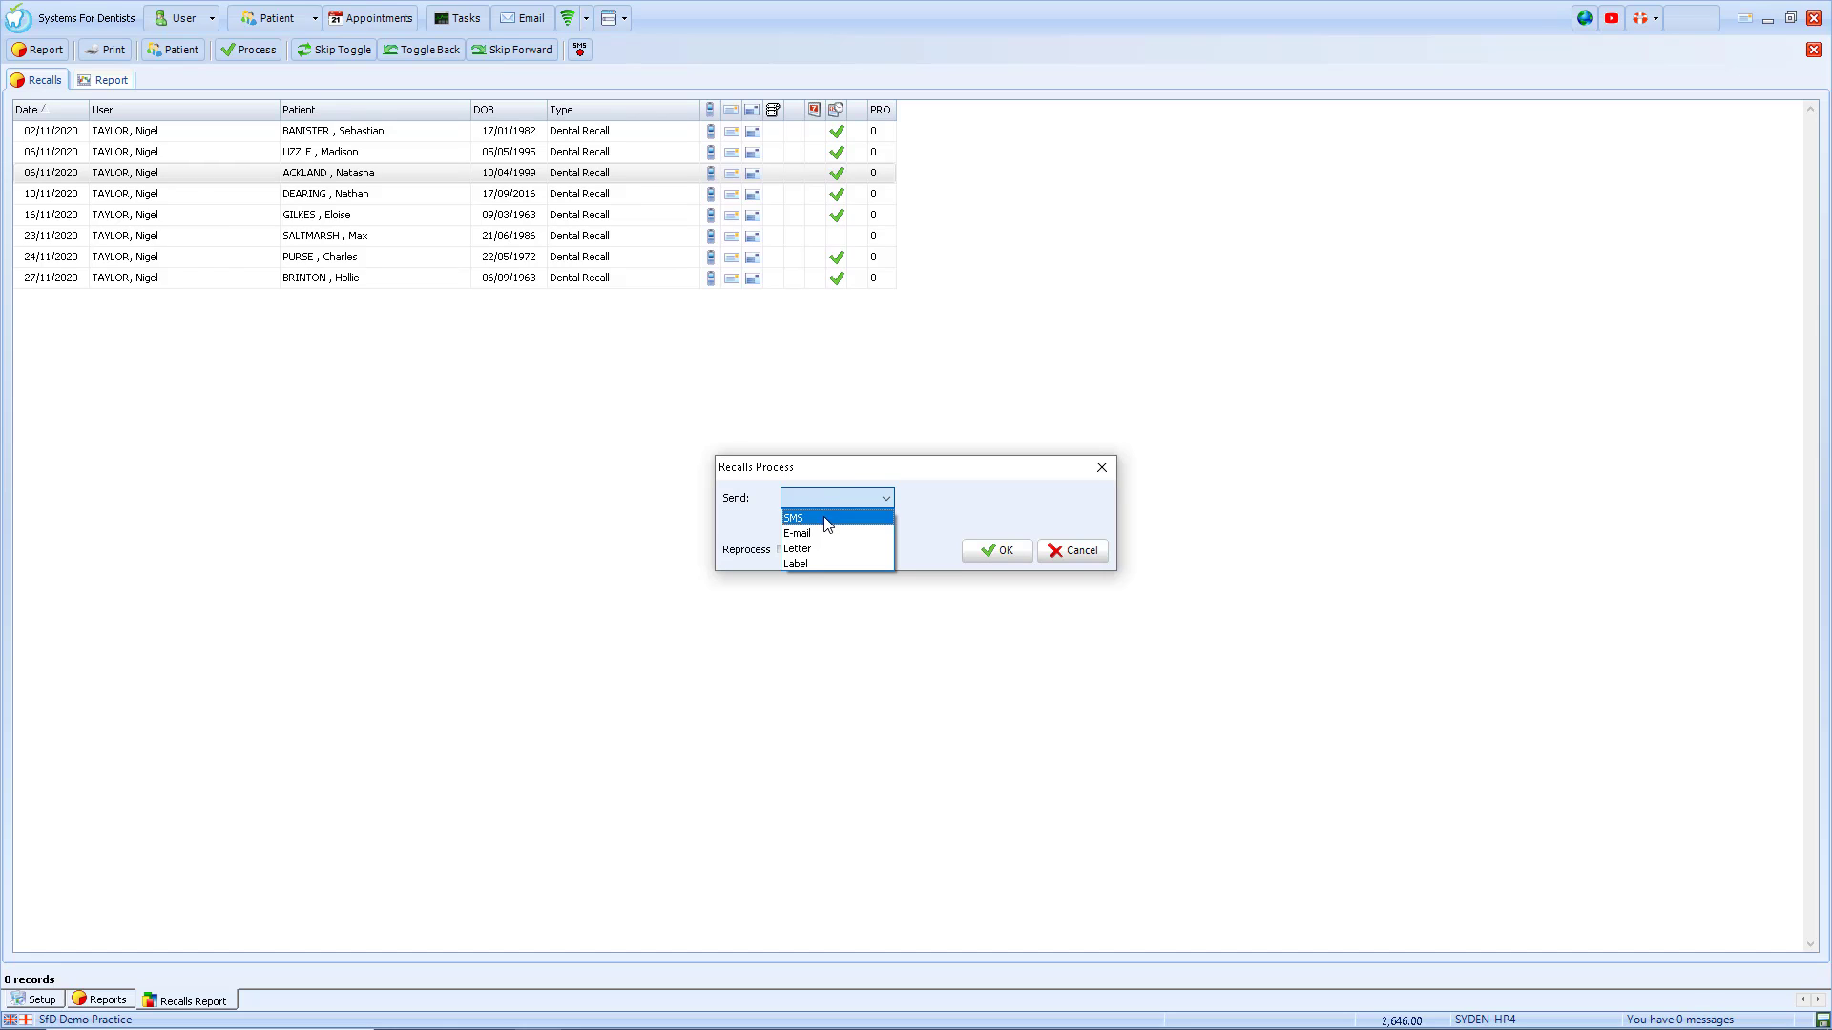
left_click(822, 550)
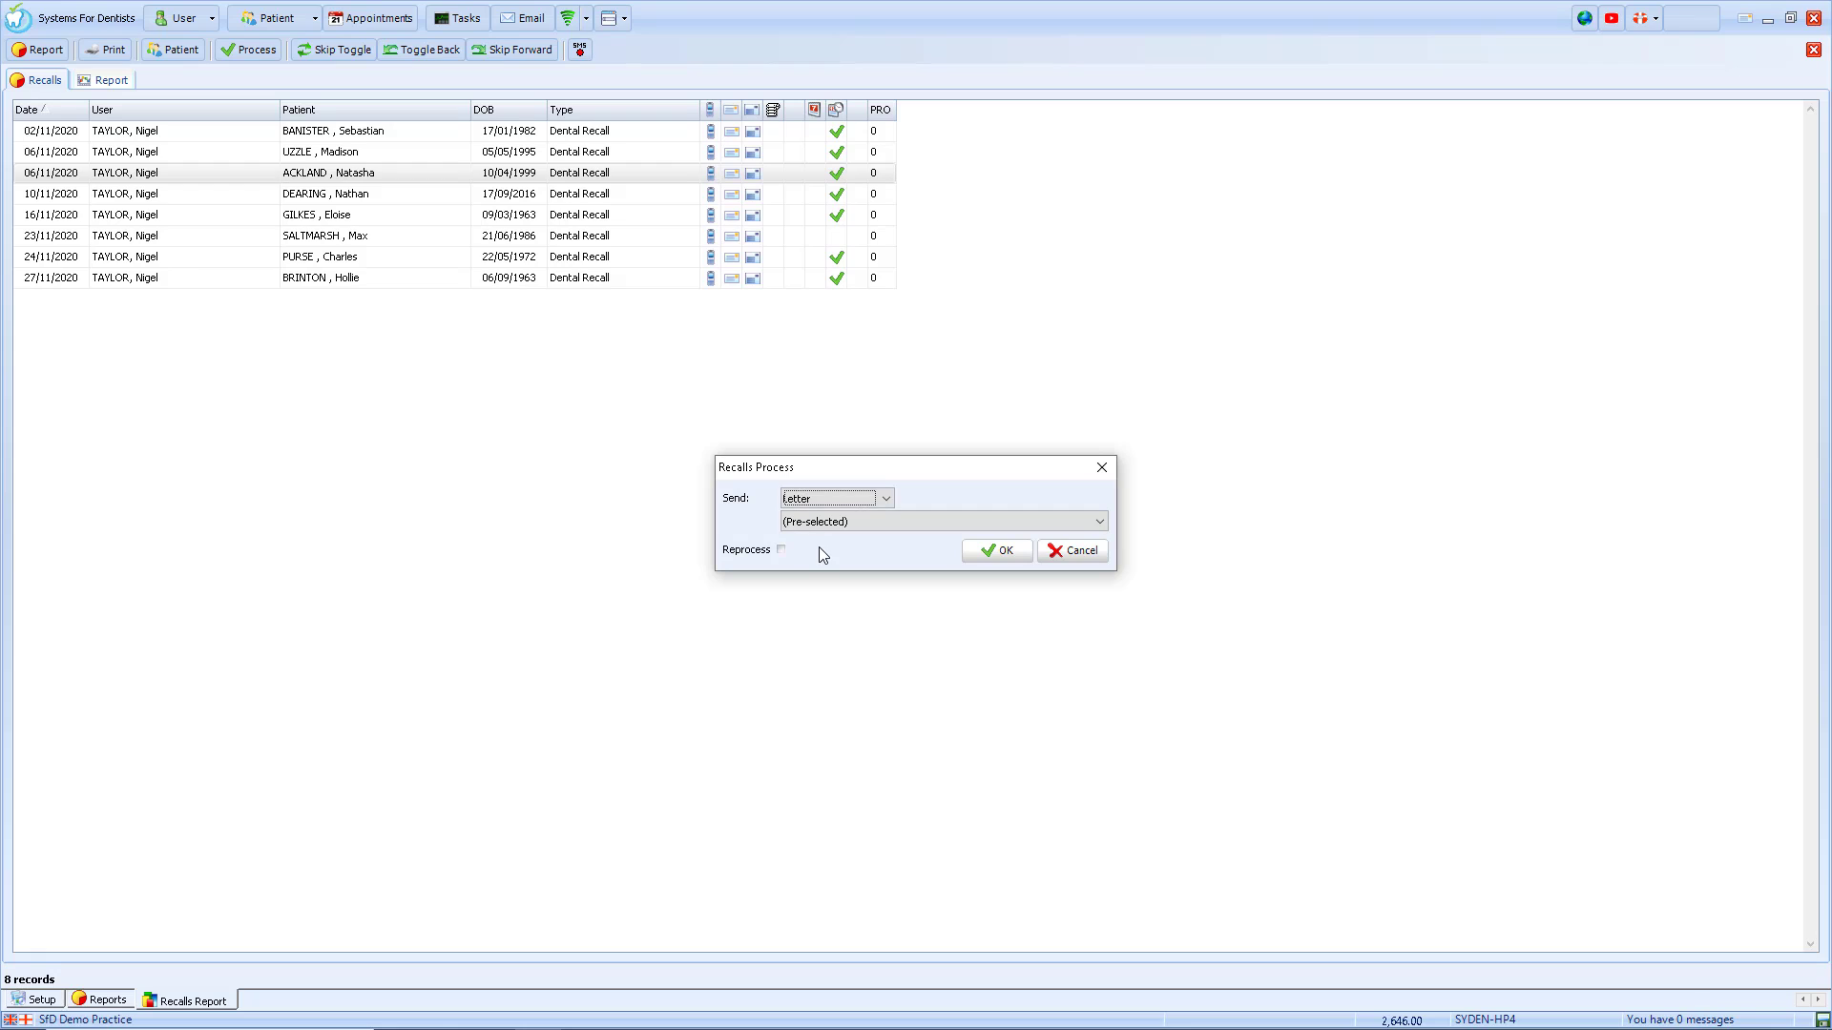
left_click(829, 520)
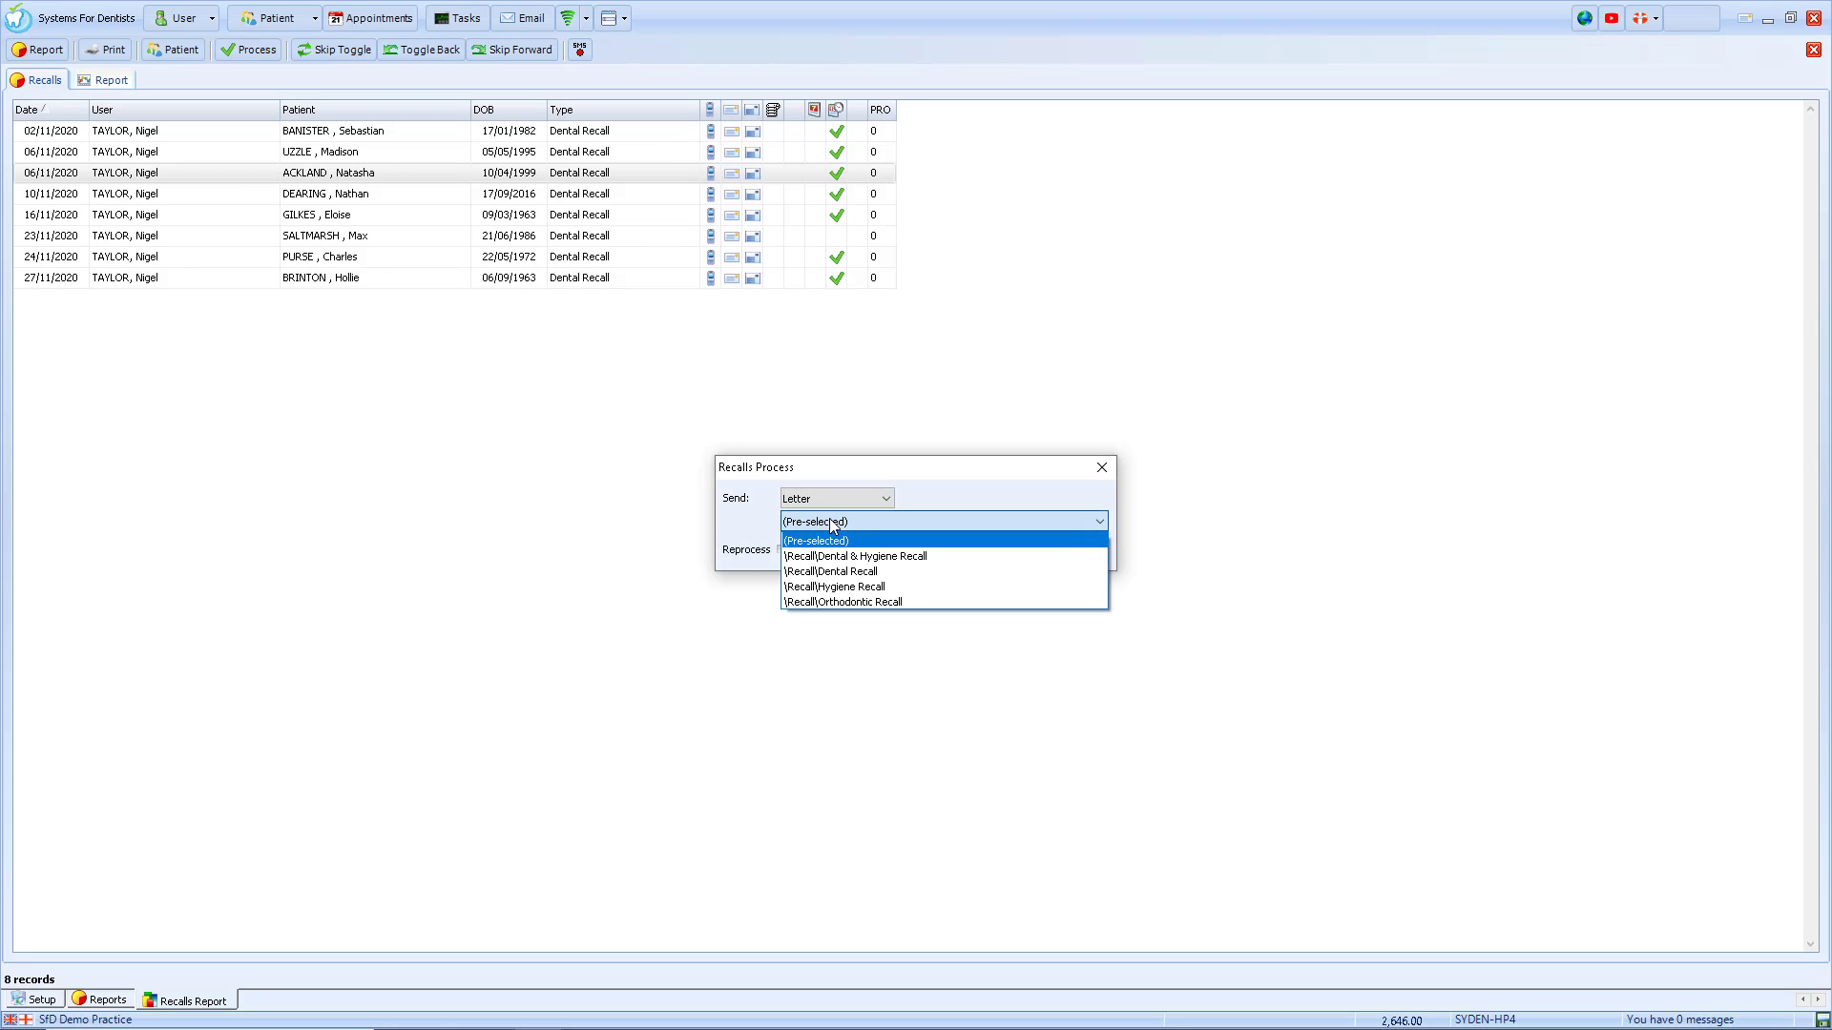
left_click(835, 572)
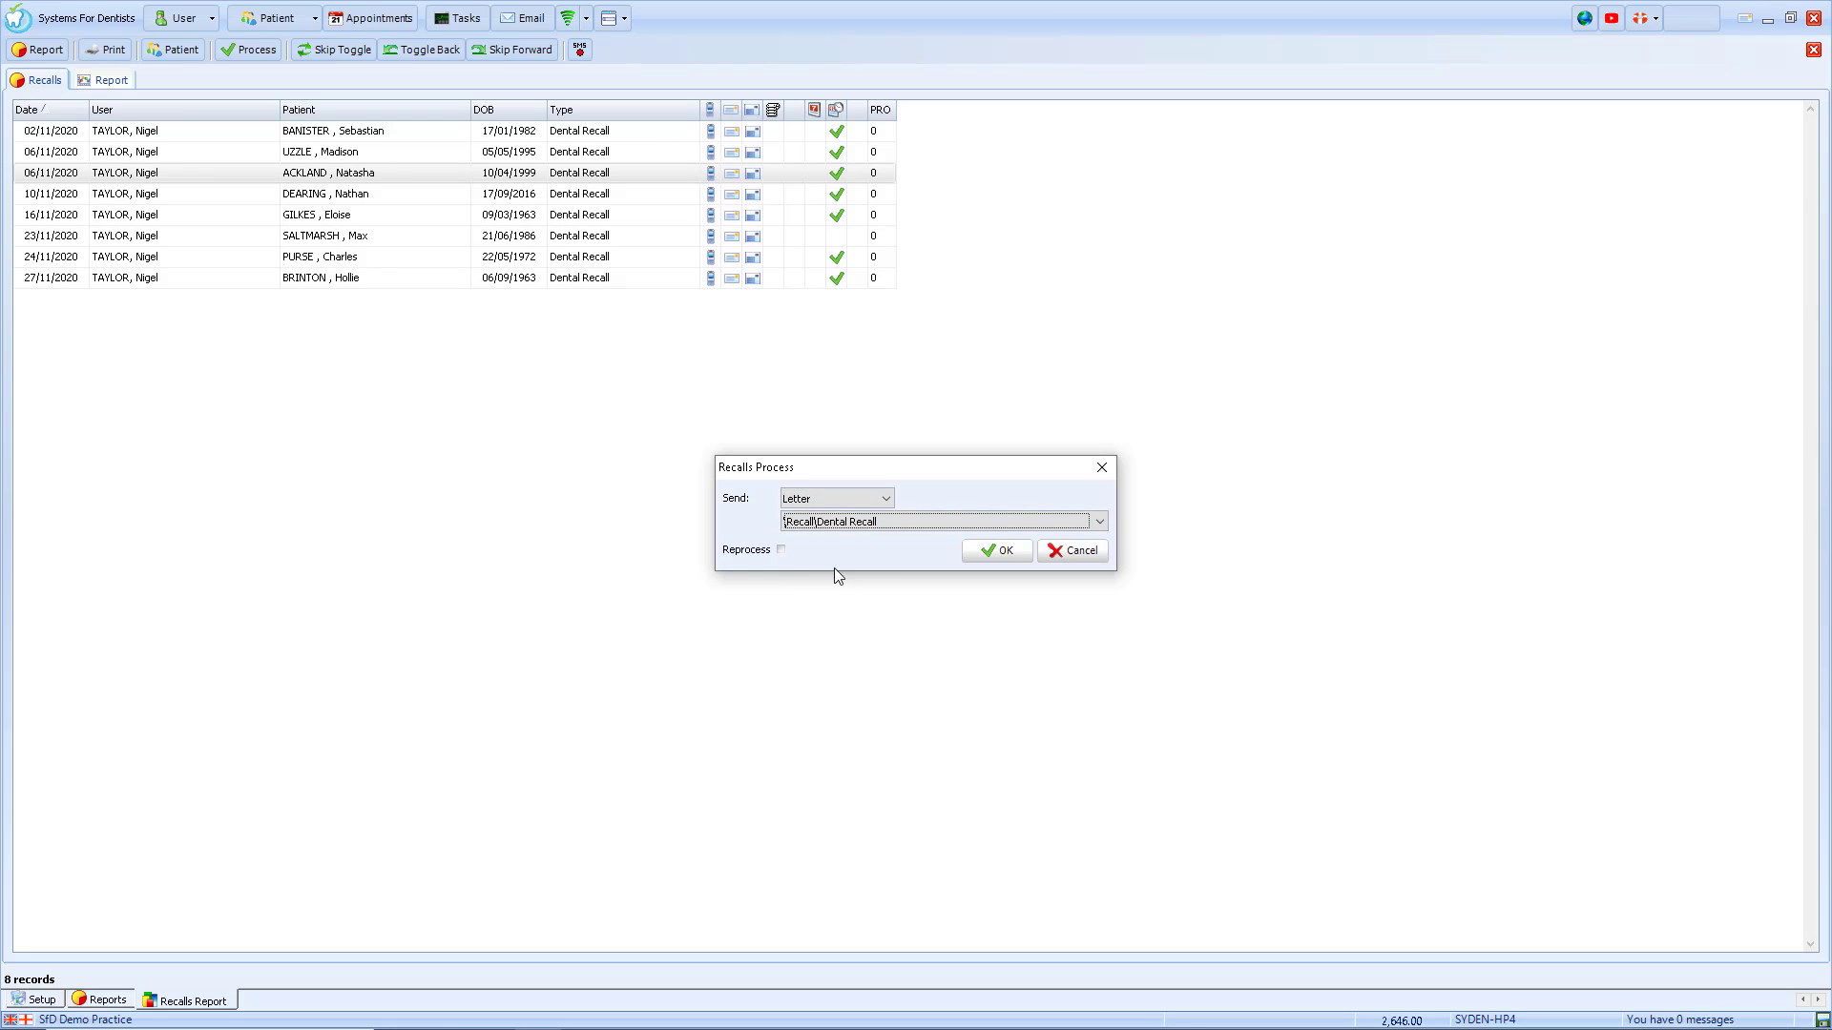
left_click(977, 563)
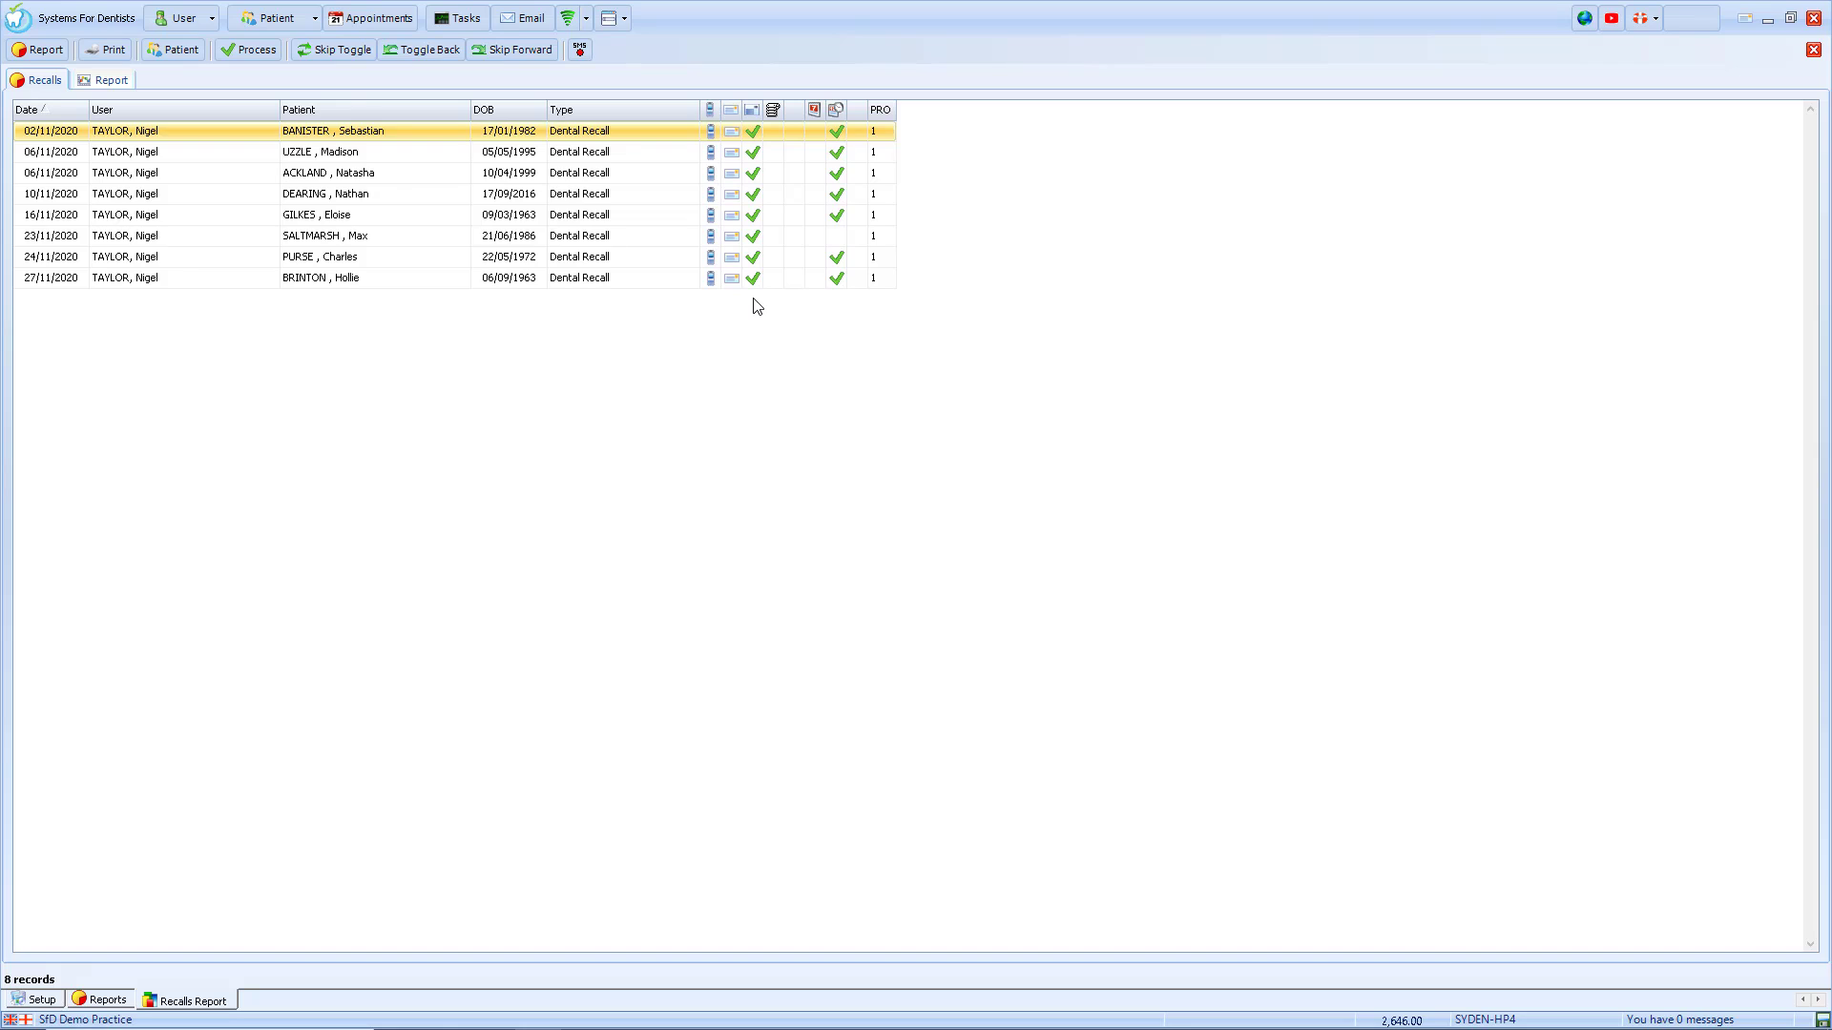
Review the Reprocess option for sending the recalls again, and close the Recalls Process dialog without processing.
left_click(251, 54)
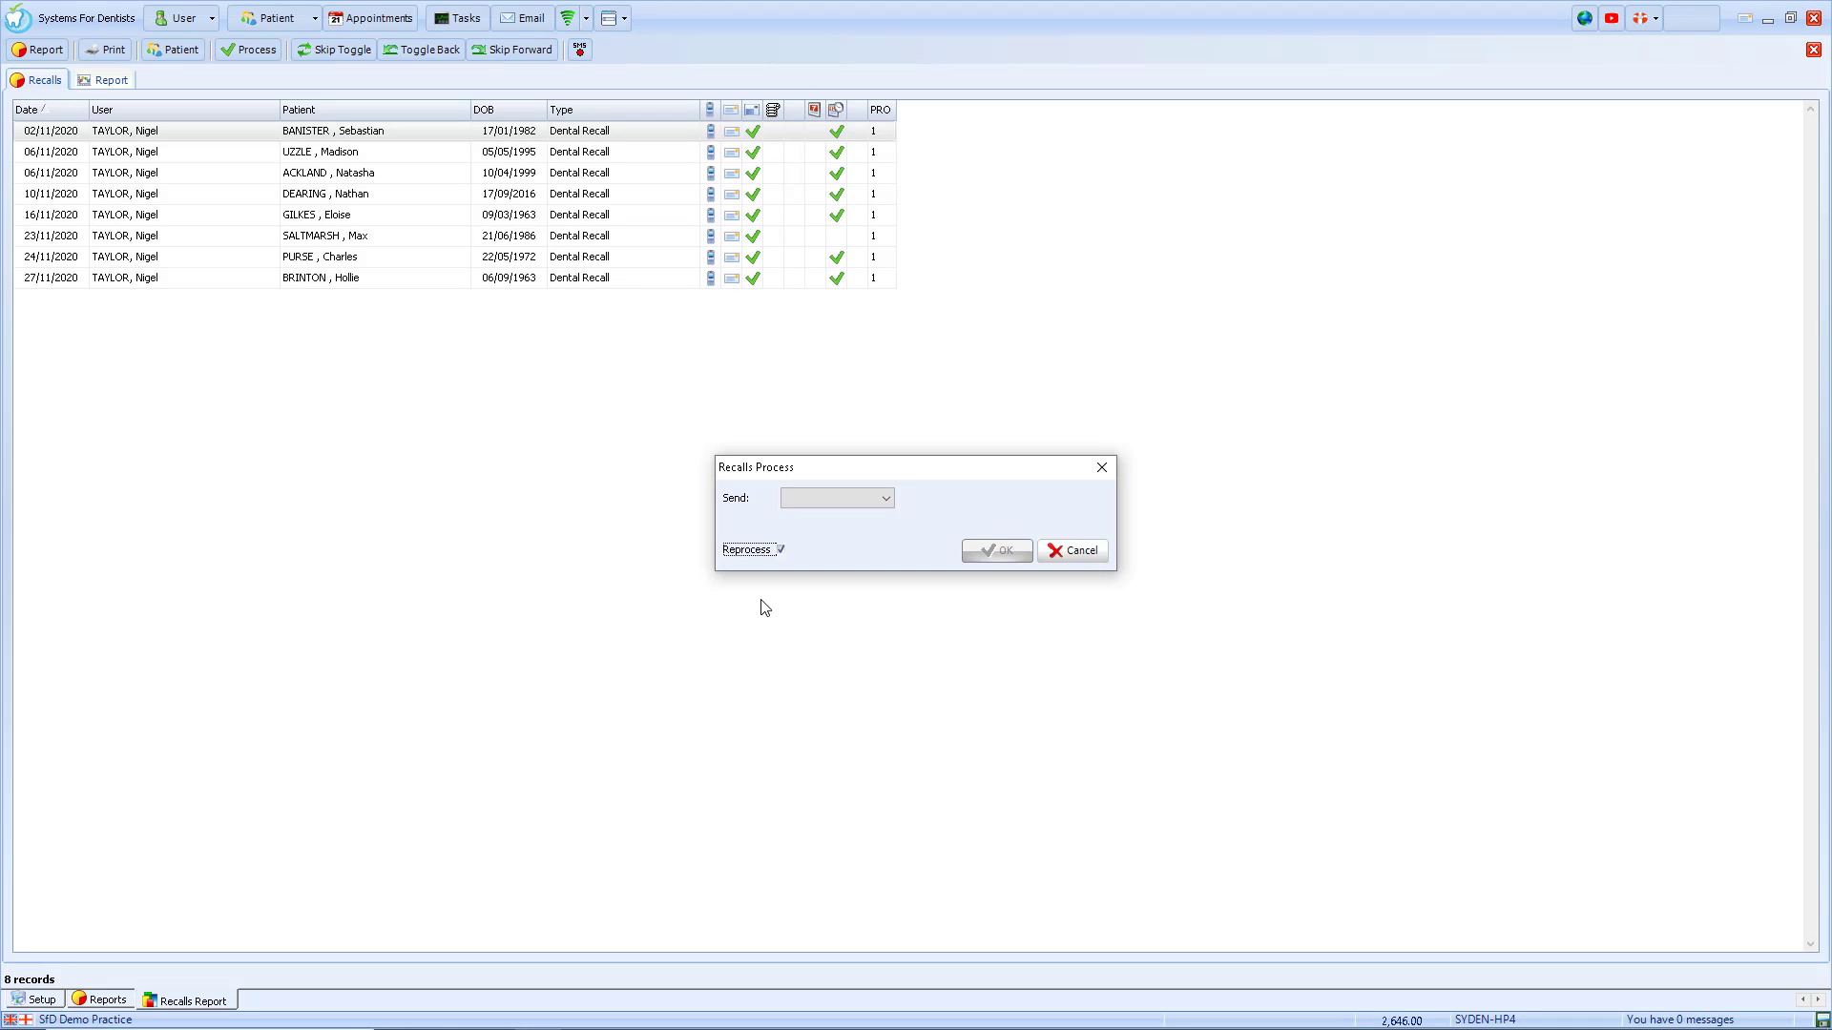
left_click(1079, 553)
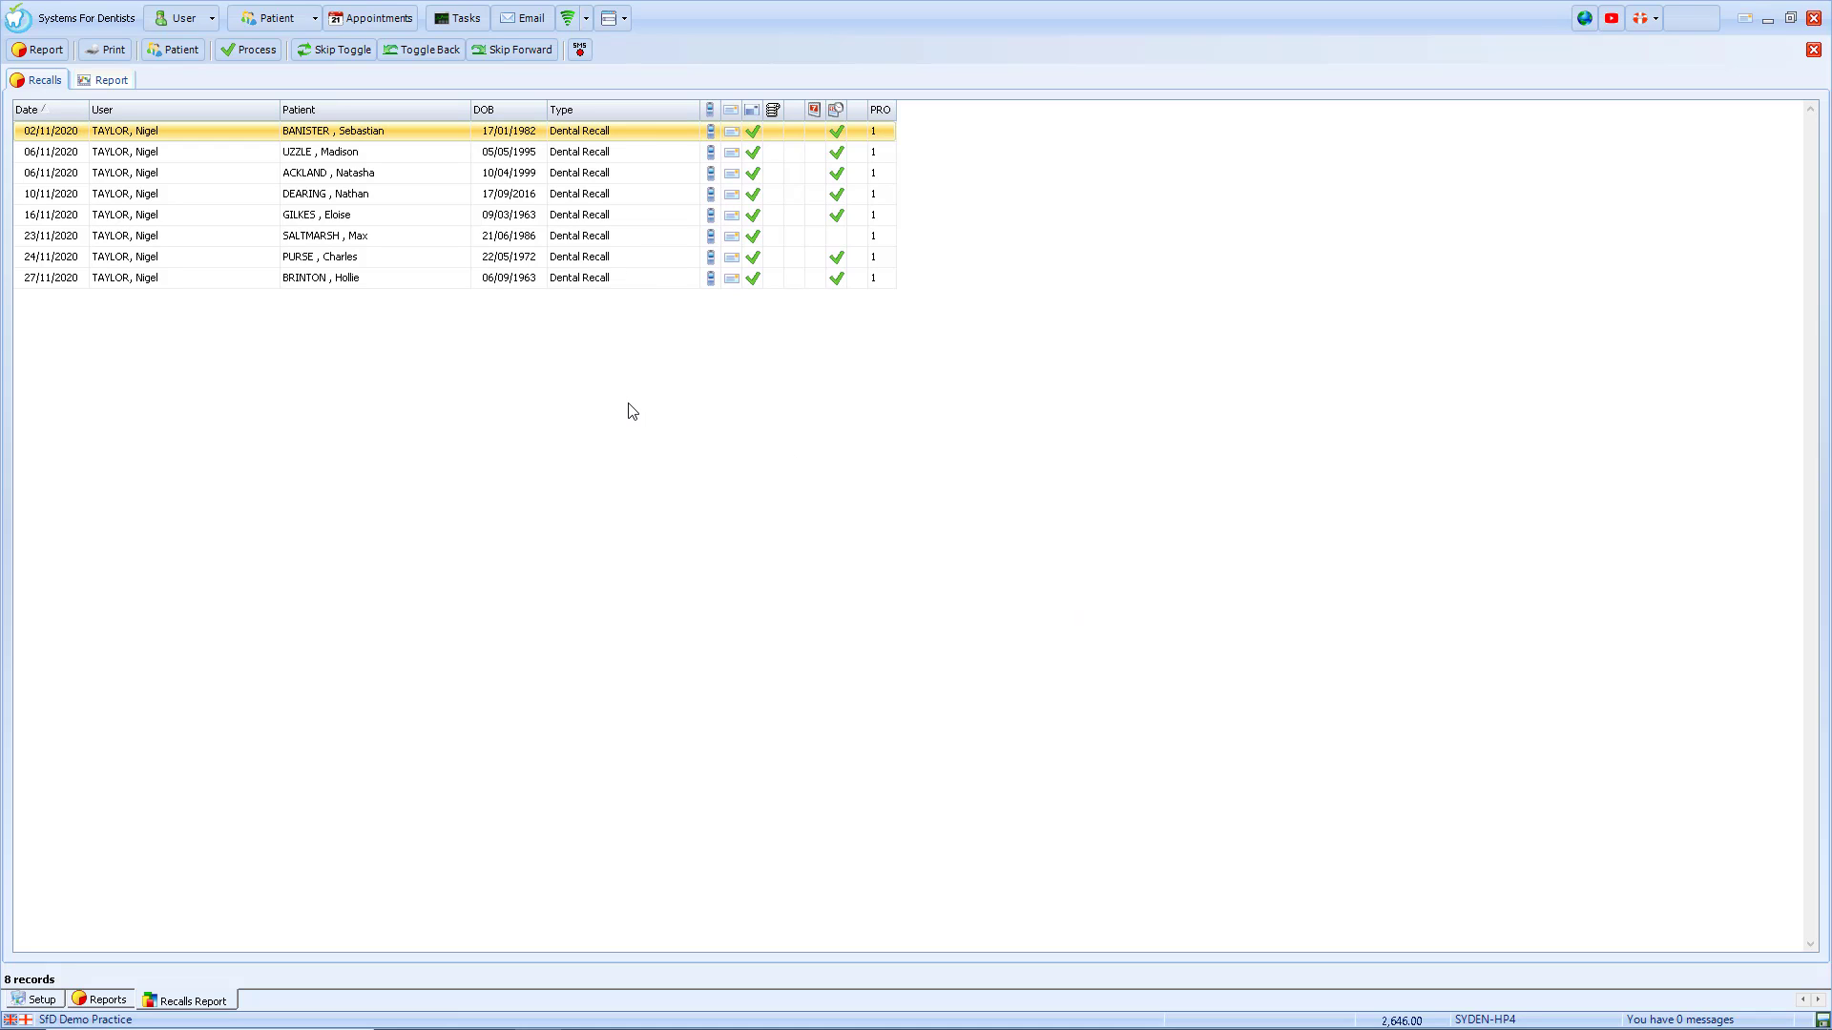